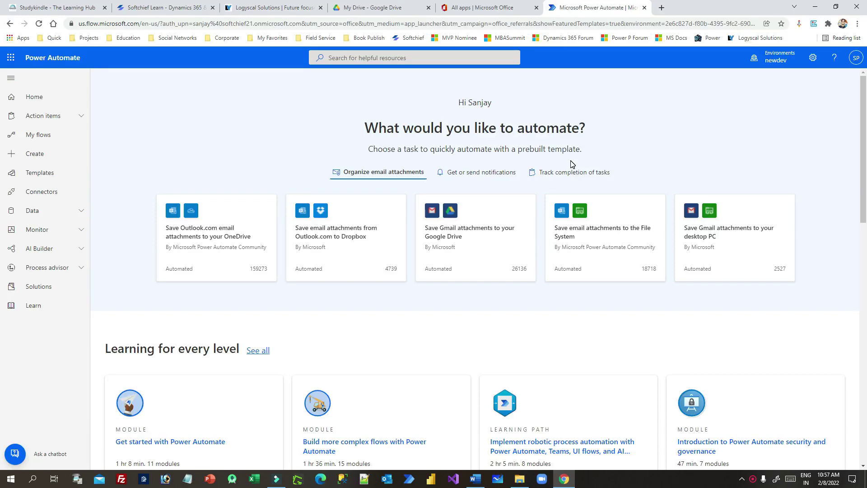
- Leave the Power Automate home page for the 'All apps | Microsoft Office' tab
{"action": "scroll", "coordinate": [432, 189], "scroll_direction": "down", "scroll_amount": 10}
{"action": "scroll", "coordinate": [436, 201], "scroll_direction": "up", "scroll_amount": 10}
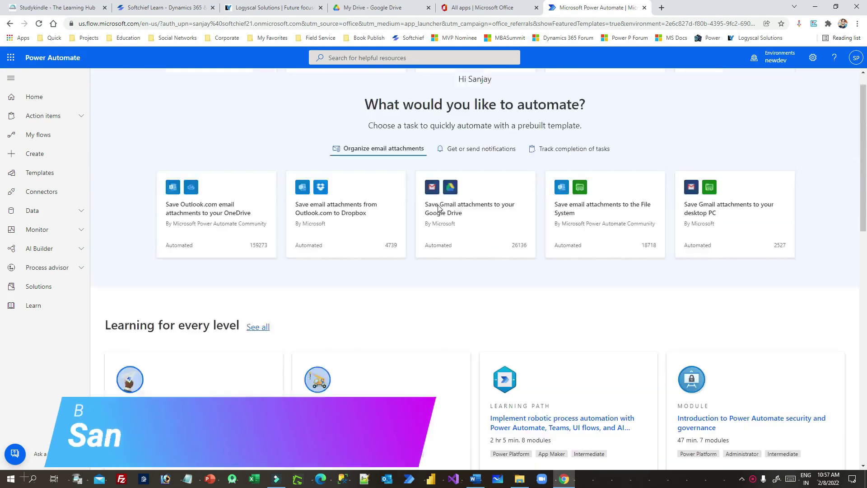
{"action": "left_click_drag", "start_coordinate": [426, 129], "coordinate": [595, 131]}
{"action": "left_click", "coordinate": [594, 130]}
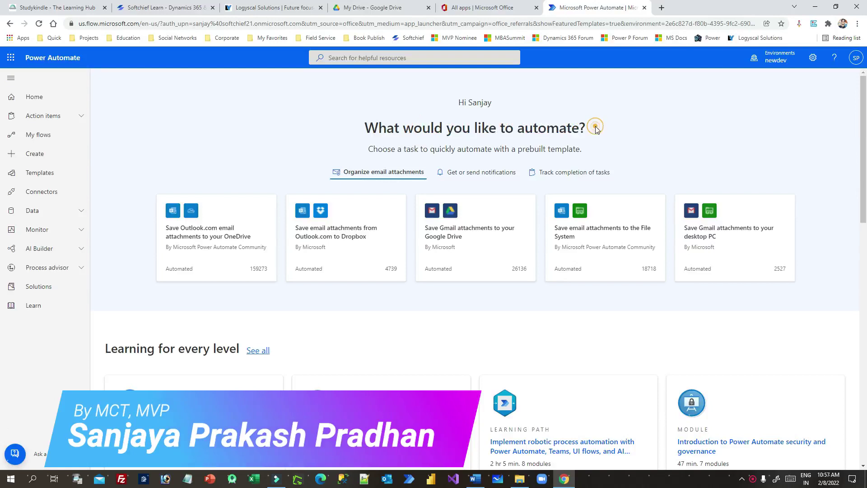
{"action": "left_click_drag", "start_coordinate": [424, 132], "coordinate": [580, 129]}
{"action": "left_click", "coordinate": [581, 130]}
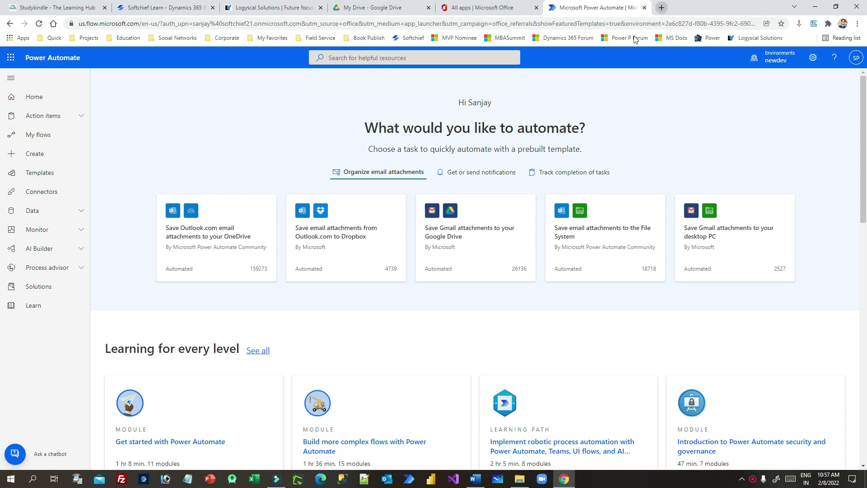
{"action": "left_click", "coordinate": [486, 7]}
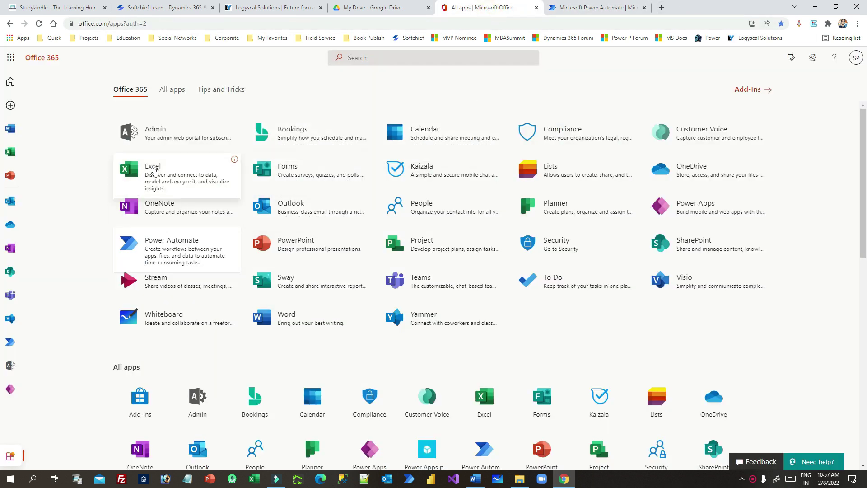
- Open OneDrive and create a new blank Excel workbook in My files
{"action": "left_click", "coordinate": [670, 221]}
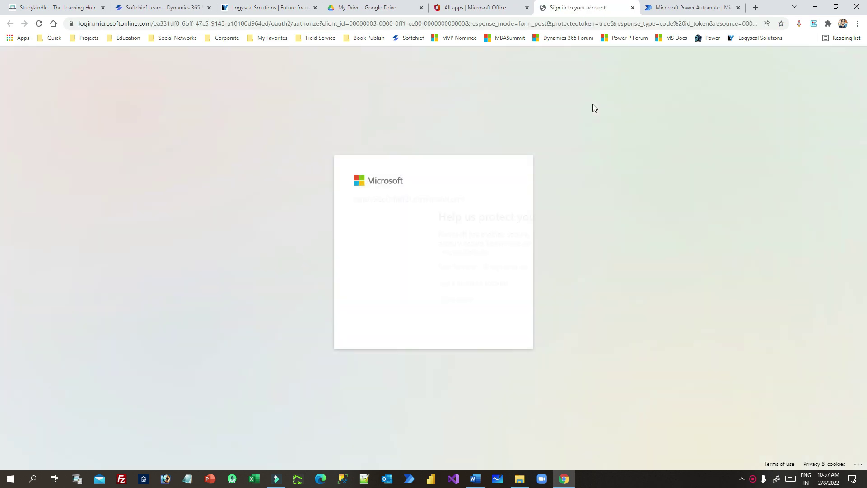
{"action": "left_click", "coordinate": [435, 267]}
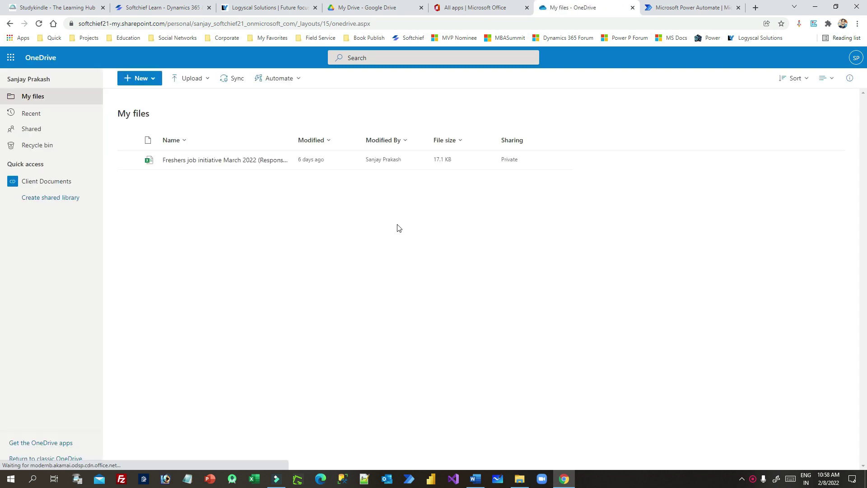
{"action": "left_click", "coordinate": [145, 81]}
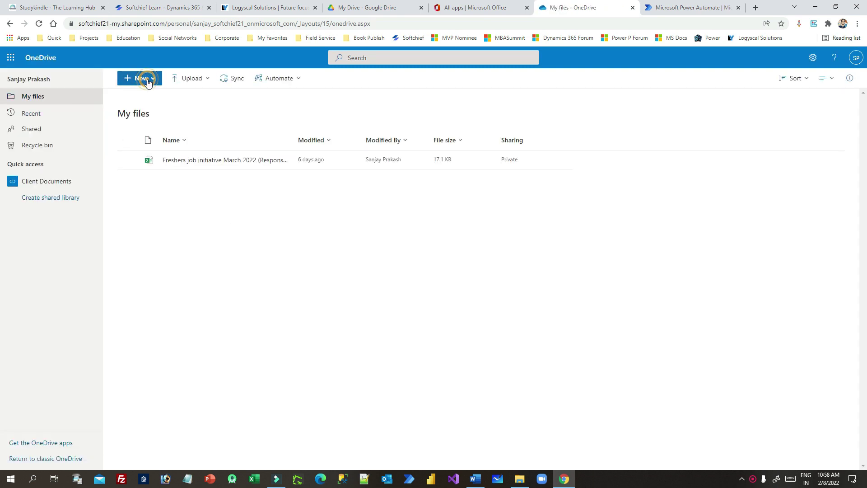
{"action": "left_click", "coordinate": [153, 130]}
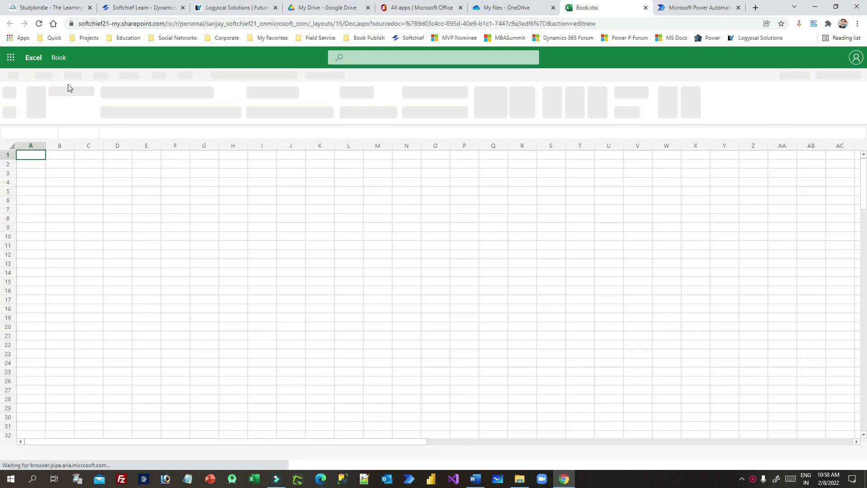
- Rename the new workbook to TimeTracker
{"action": "left_click", "coordinate": [58, 58]}
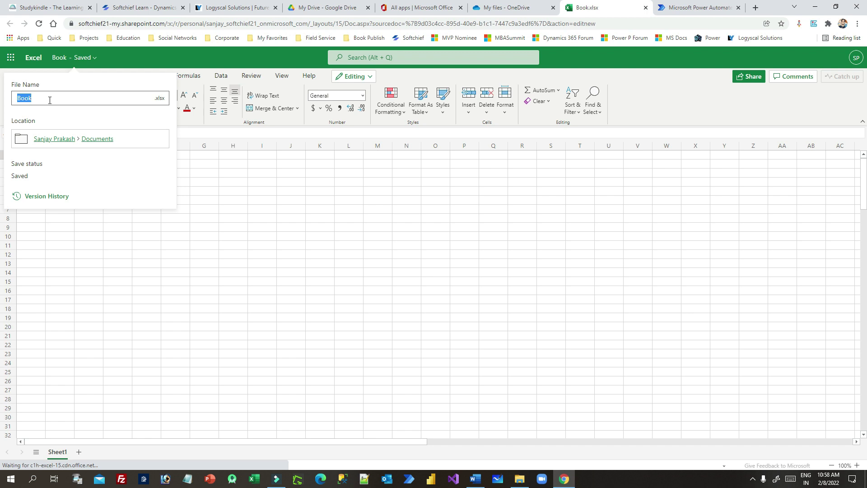
{"action": "type", "text": "TimeTracker"}
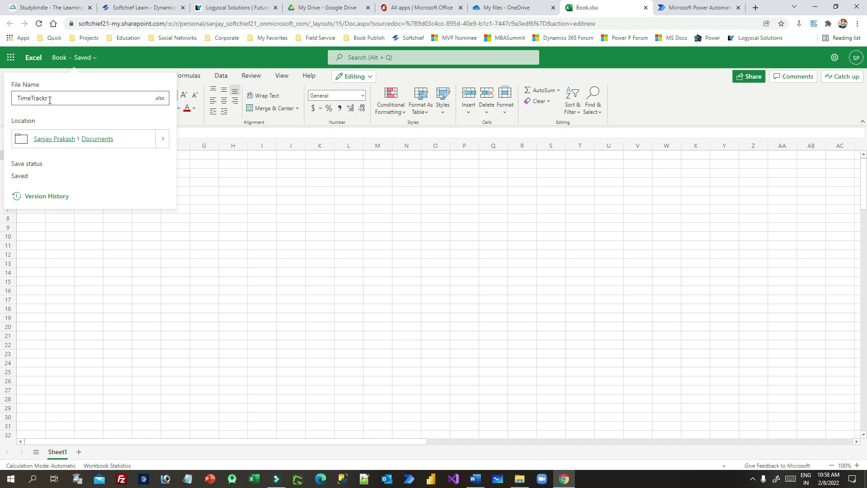
{"action": "left_click", "coordinate": [197, 258]}
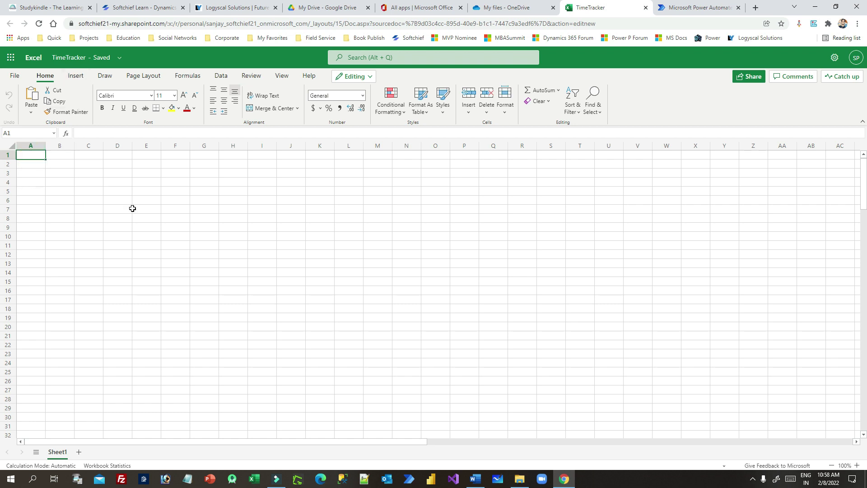
- Enter the headers Location in A1 and Time in B1
{"action": "type", "text": "Location"}
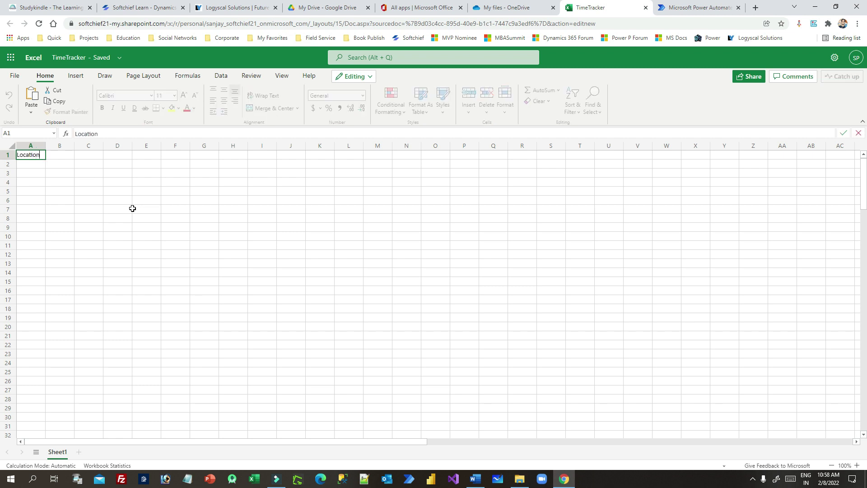
{"action": "key", "text": "Tab"}
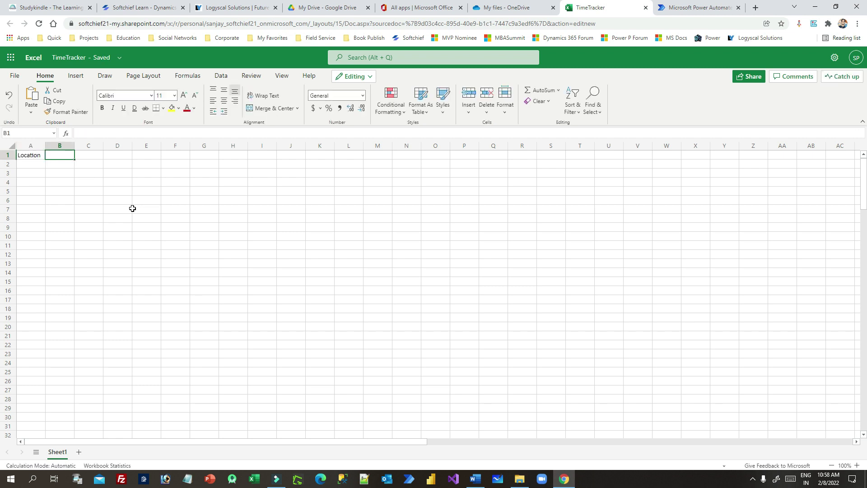
{"action": "type", "text": "Time"}
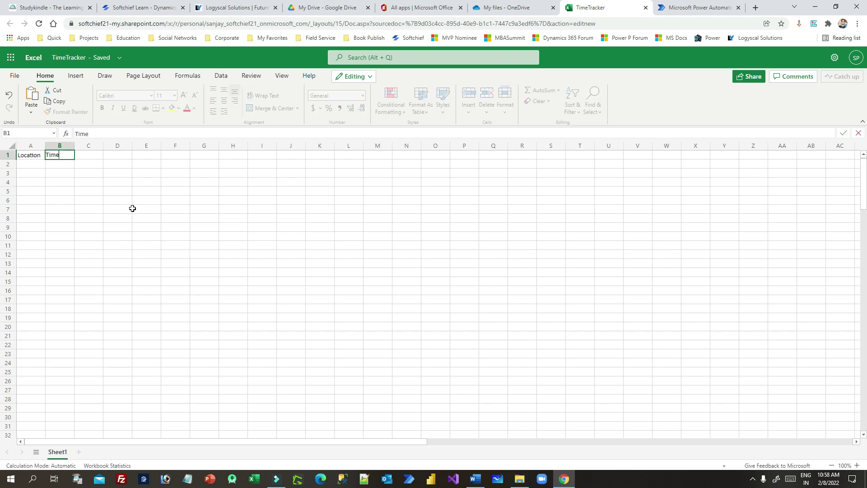
{"action": "key", "text": "Tab"}
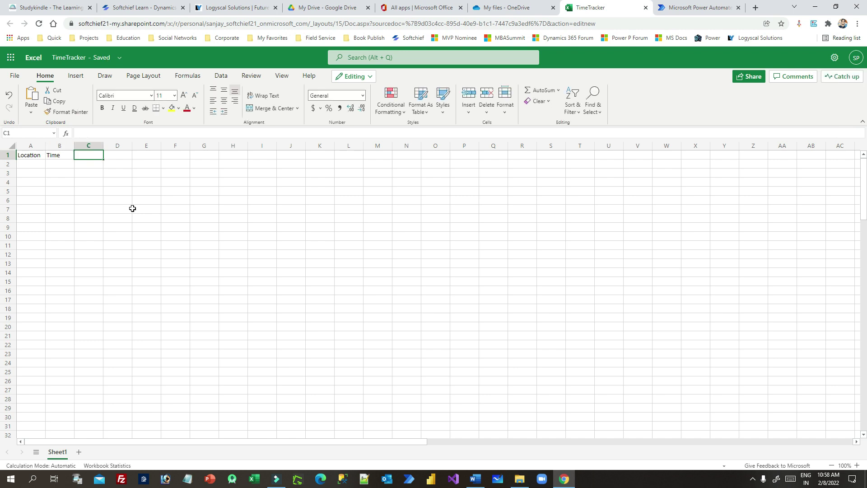
- Widen column A to fit Location and enter Comment in C1
{"action": "left_click_drag", "start_coordinate": [46, 145], "coordinate": [153, 145]}
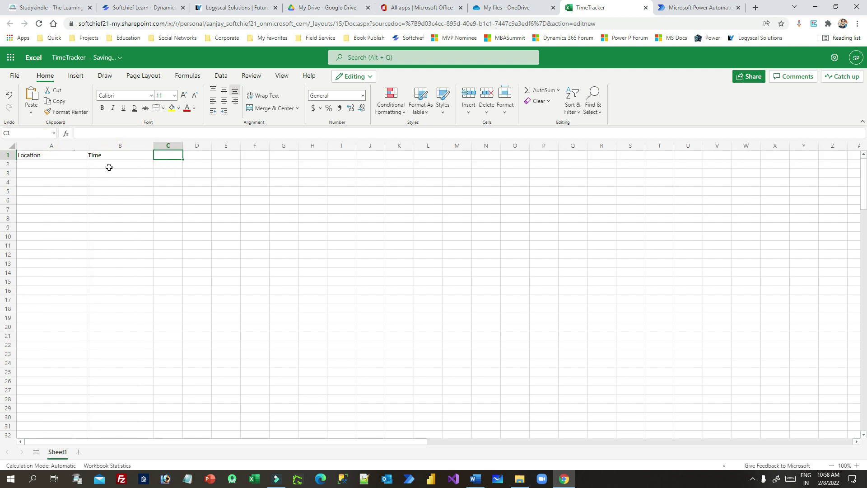
{"action": "left_click", "coordinate": [62, 156]}
{"action": "left_click", "coordinate": [122, 155]}
{"action": "left_click", "coordinate": [171, 155]}
{"action": "type", "text": "Comment"}
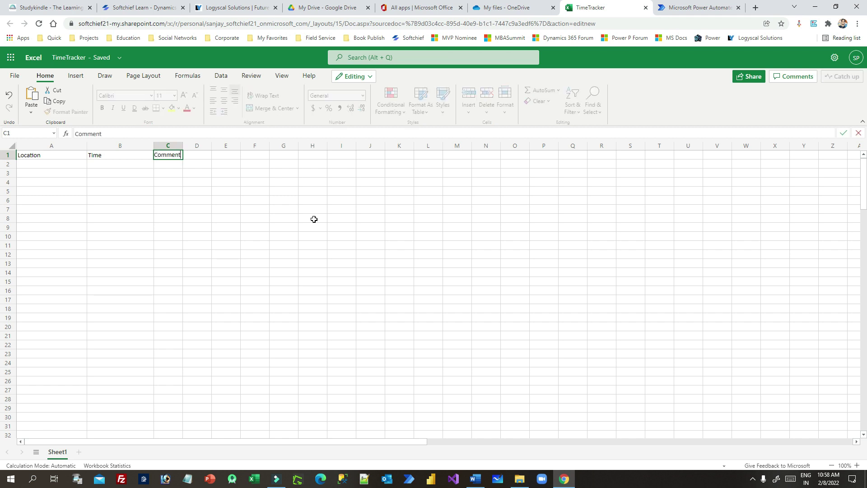
{"action": "left_click", "coordinate": [64, 200]}
- Widen column C for comments and reselect the Location header cell A1
{"action": "left_click_drag", "start_coordinate": [183, 145], "coordinate": [219, 151]}
{"action": "left_click", "coordinate": [168, 175]}
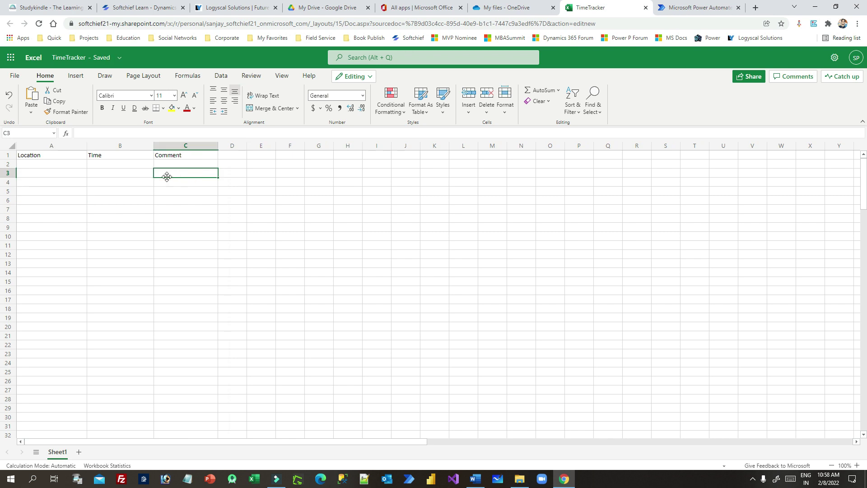
{"action": "left_click", "coordinate": [63, 157]}
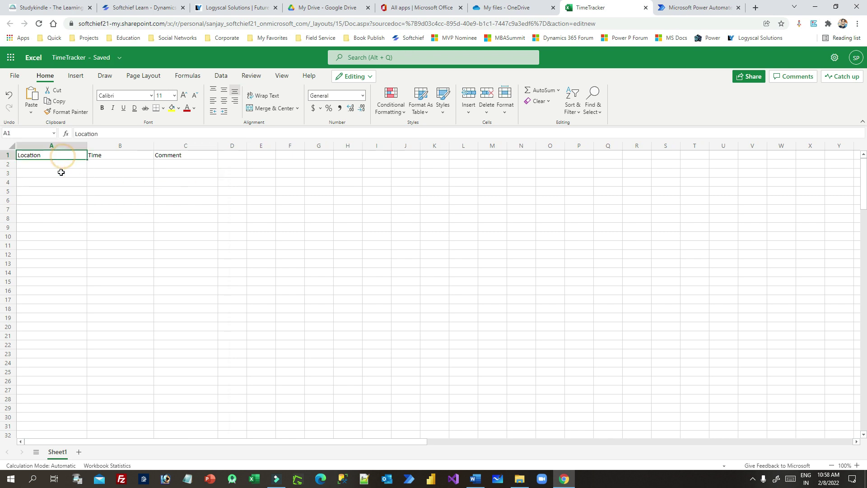
{"action": "left_click", "coordinate": [61, 179]}
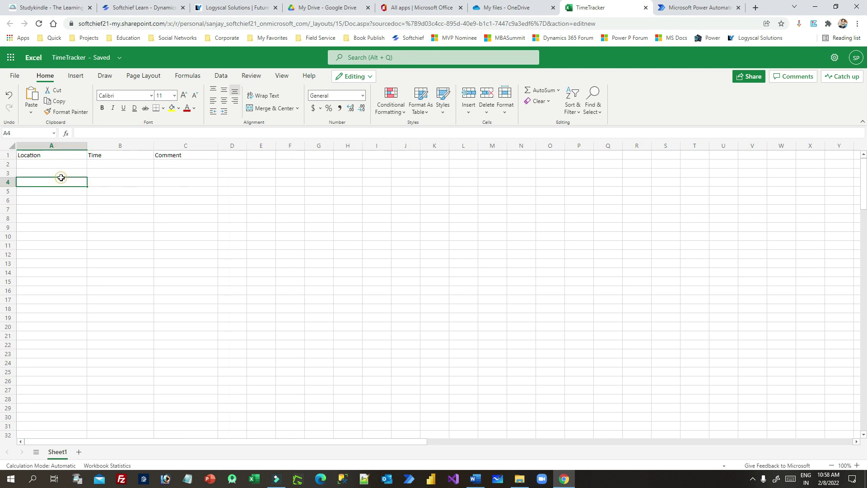
{"action": "left_click", "coordinate": [33, 153]}
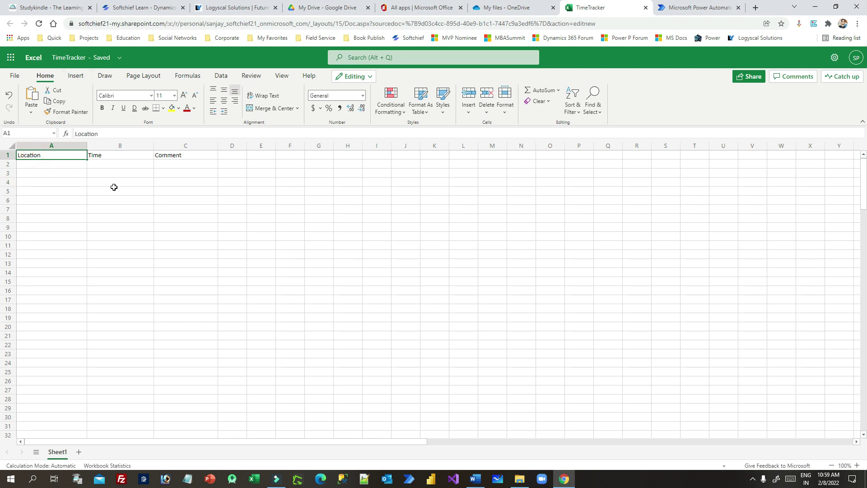
- Turn the A1:C1 header row into an Excel table with headers
{"action": "left_click", "coordinate": [77, 75]}
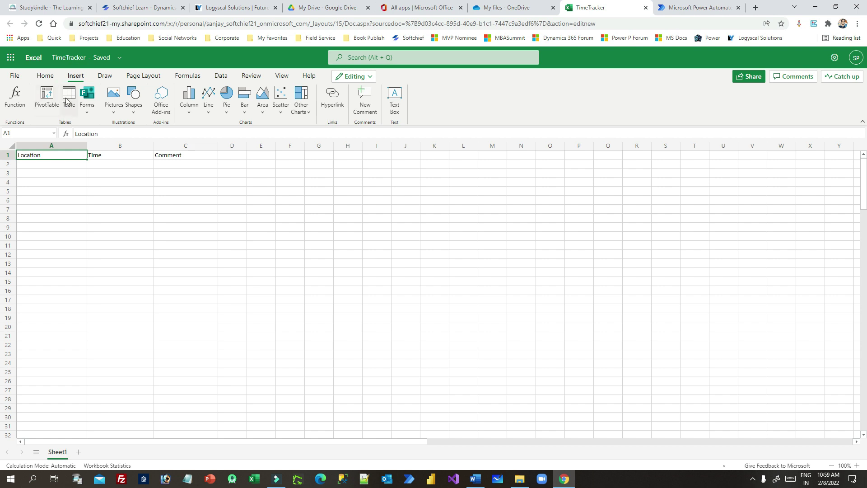
{"action": "left_click", "coordinate": [67, 99]}
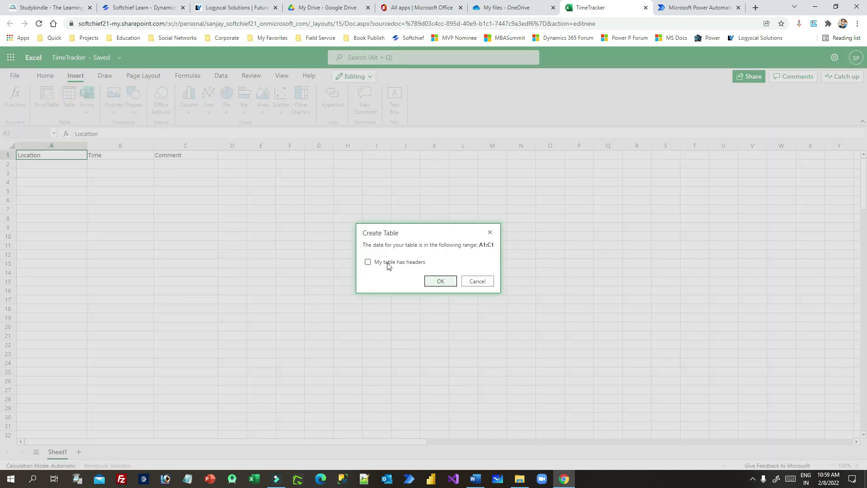
{"action": "left_click", "coordinate": [368, 262]}
{"action": "left_click", "coordinate": [441, 281]}
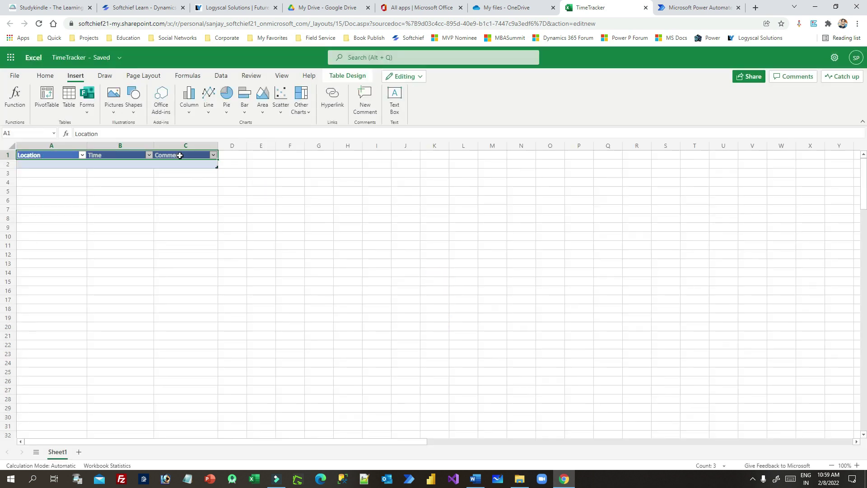
{"action": "left_click", "coordinate": [43, 166]}
- Select the table A1:C2 and bring up its Table Design settings
{"action": "left_click", "coordinate": [48, 156]}
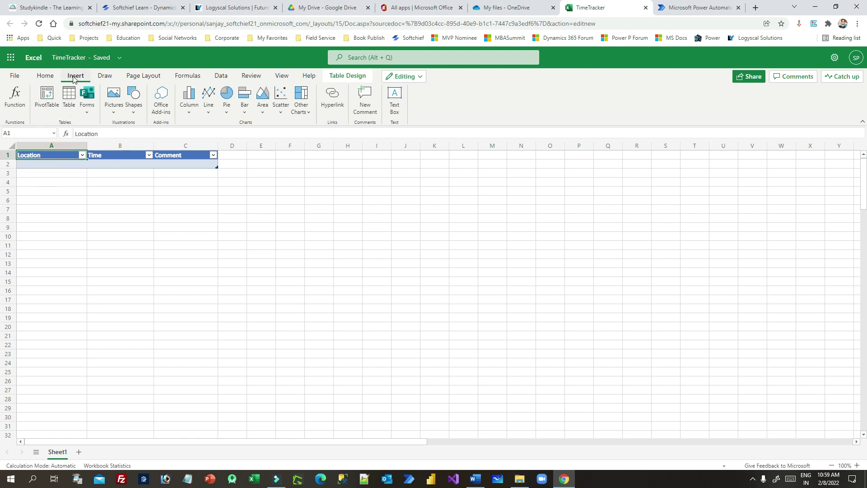
{"action": "left_click_drag", "start_coordinate": [44, 156], "coordinate": [195, 164]}
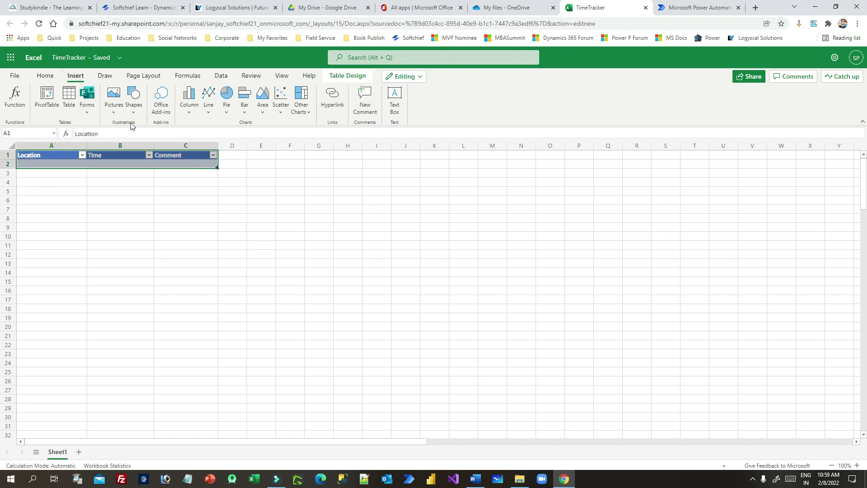
{"action": "left_click", "coordinate": [44, 76]}
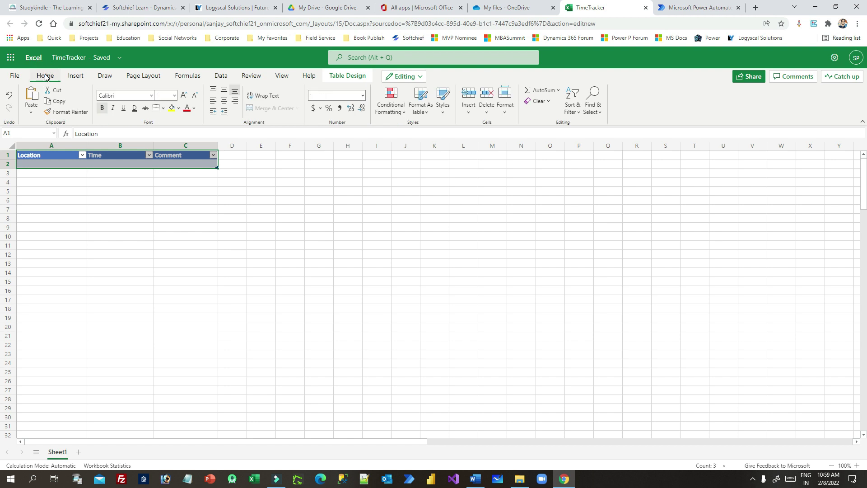
{"action": "left_click", "coordinate": [72, 77]}
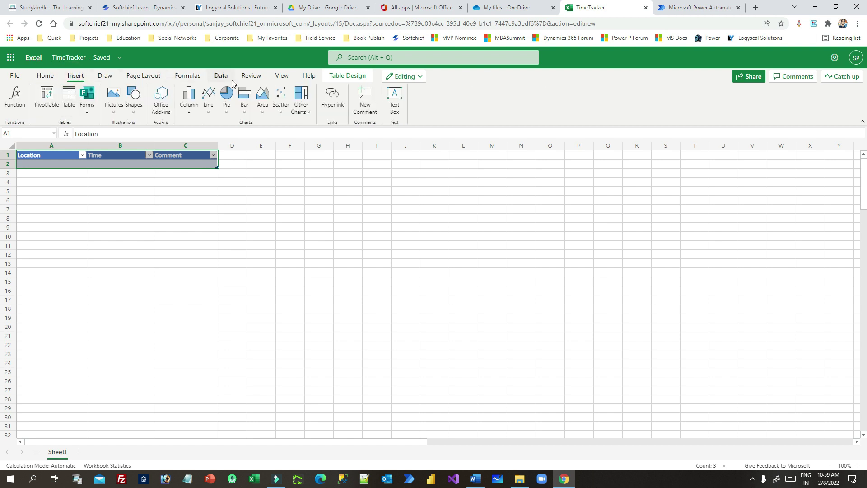
{"action": "left_click", "coordinate": [359, 77]}
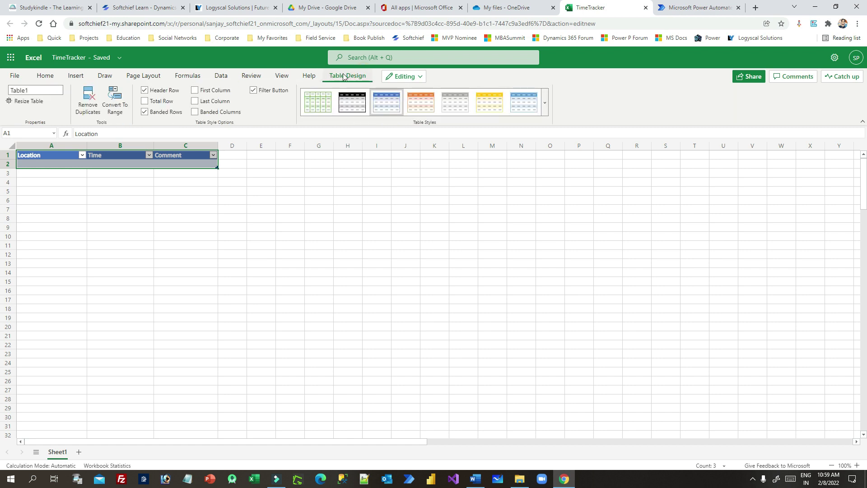
- Rename the table to tblTimeTrack and return to Power Automate
{"action": "double_click", "coordinate": [22, 92]}
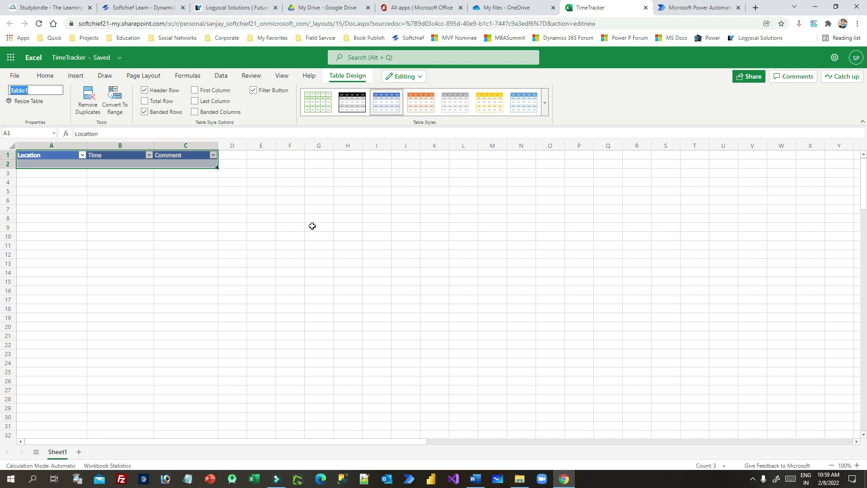
{"action": "type", "text": "tblTimeTrack"}
{"action": "left_click", "coordinate": [88, 219]}
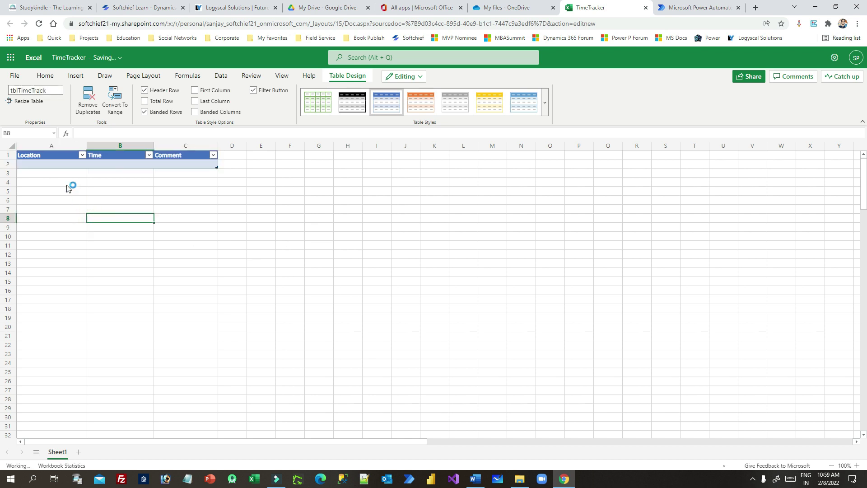
{"action": "left_click", "coordinate": [58, 155]}
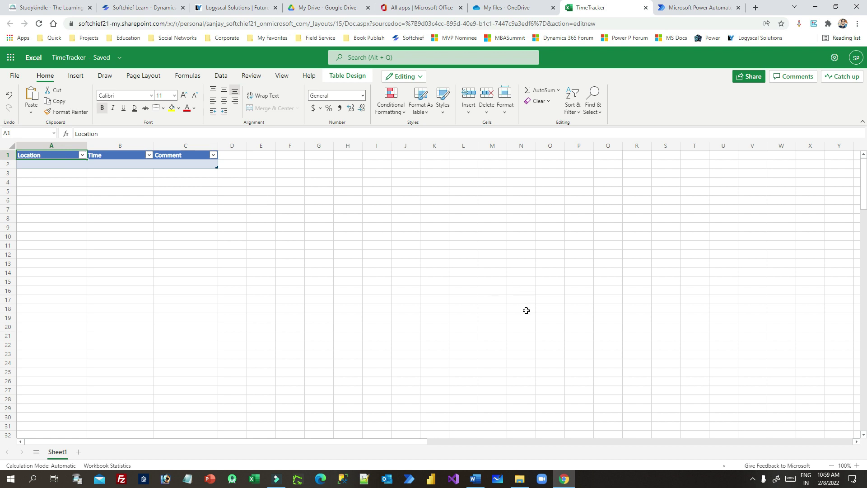
{"action": "left_click", "coordinate": [683, 9]}
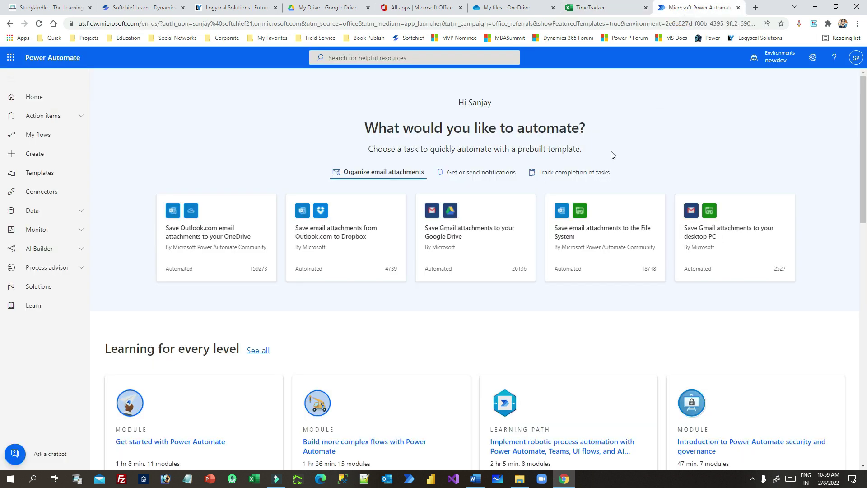
- Create a manually triggered instant cloud flow named 'Log Time Track'
{"action": "left_click", "coordinate": [36, 153]}
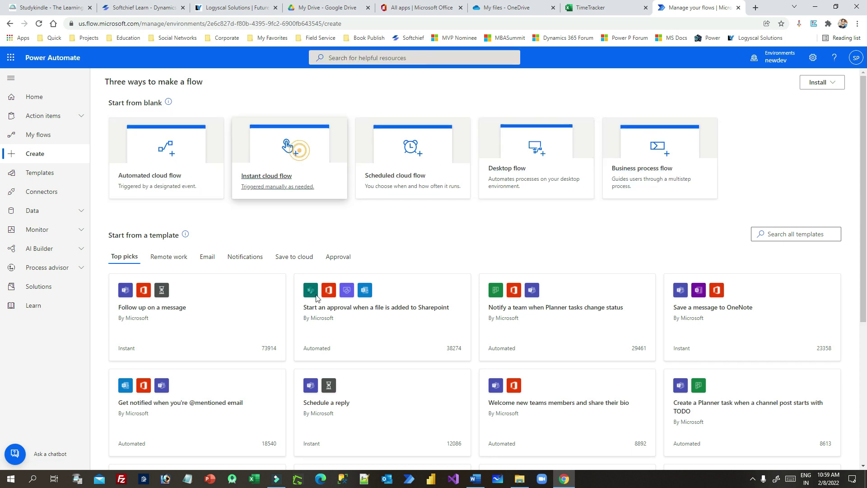
{"action": "left_click", "coordinate": [290, 150]}
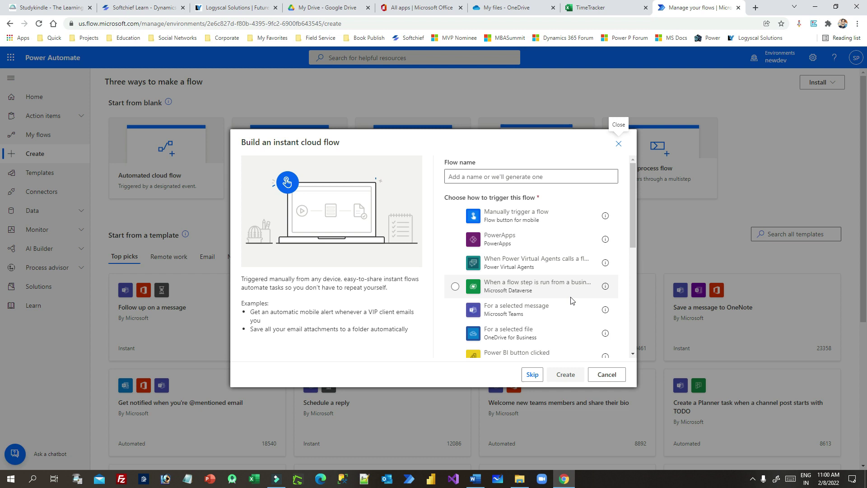
{"action": "left_click", "coordinate": [505, 216]}
{"action": "left_click", "coordinate": [474, 171]}
{"action": "type", "text": "Log Time Track"}
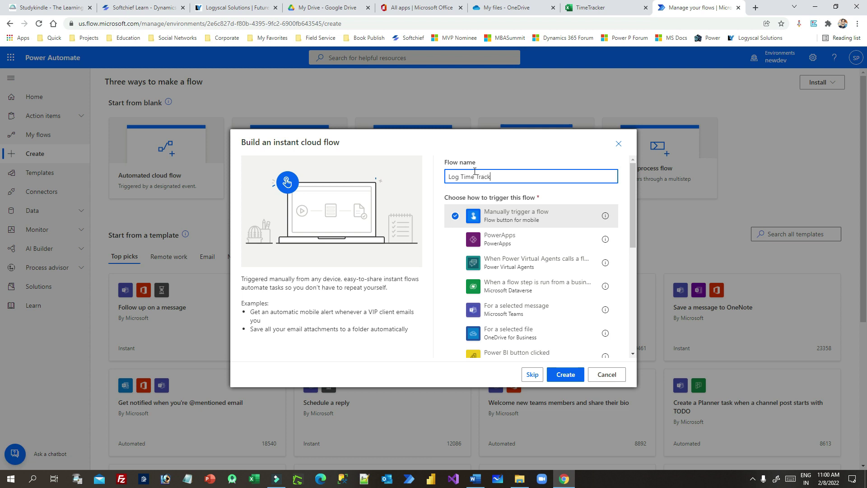
{"action": "left_click", "coordinate": [553, 378]}
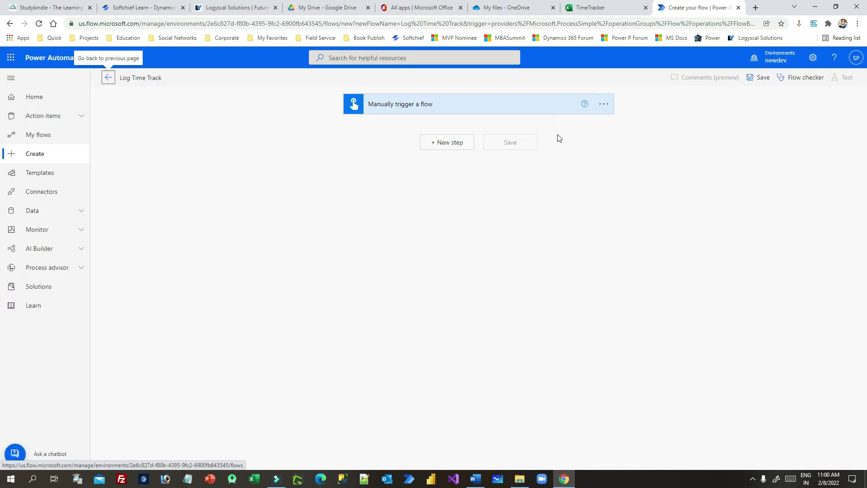
- Add a text input named Comment to the manual trigger
{"action": "left_click", "coordinate": [540, 104]}
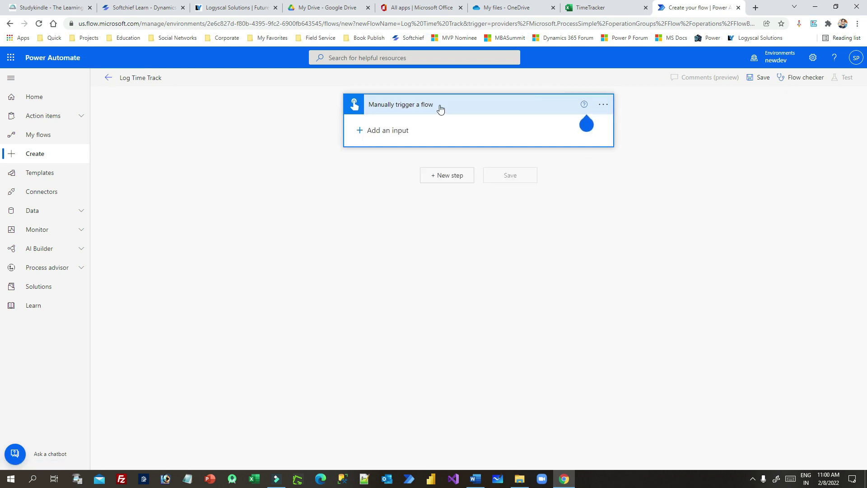
{"action": "left_click", "coordinate": [375, 130]}
{"action": "left_click", "coordinate": [372, 148]}
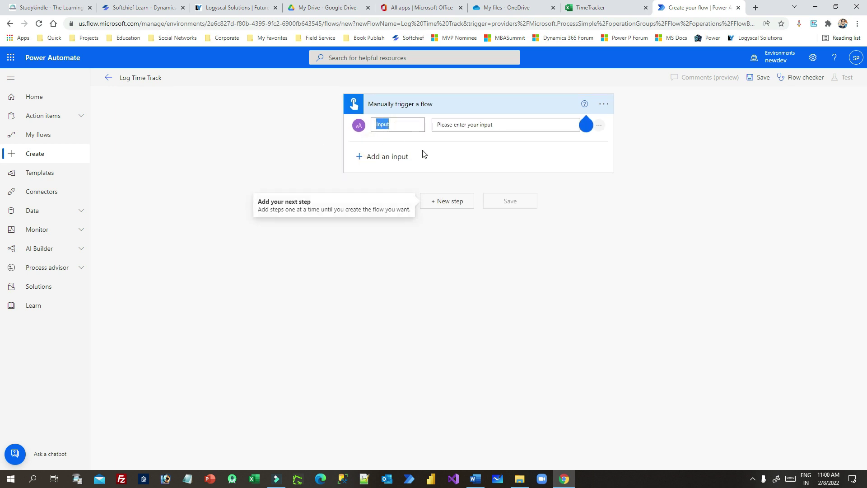
{"action": "type", "text": "Comment"}
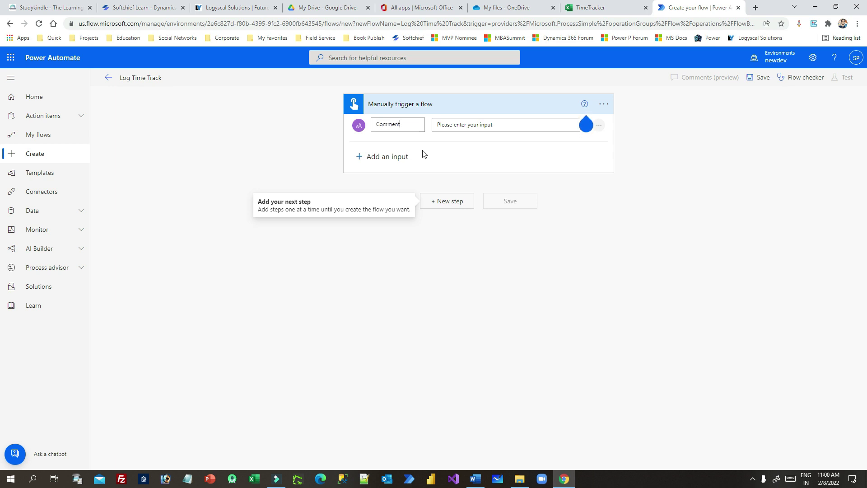
{"action": "left_click", "coordinate": [420, 107]}
- Add an Excel Online (Business) 'Add a row into a table' step, then view the tblTimeTrack table
{"action": "left_click", "coordinate": [453, 143]}
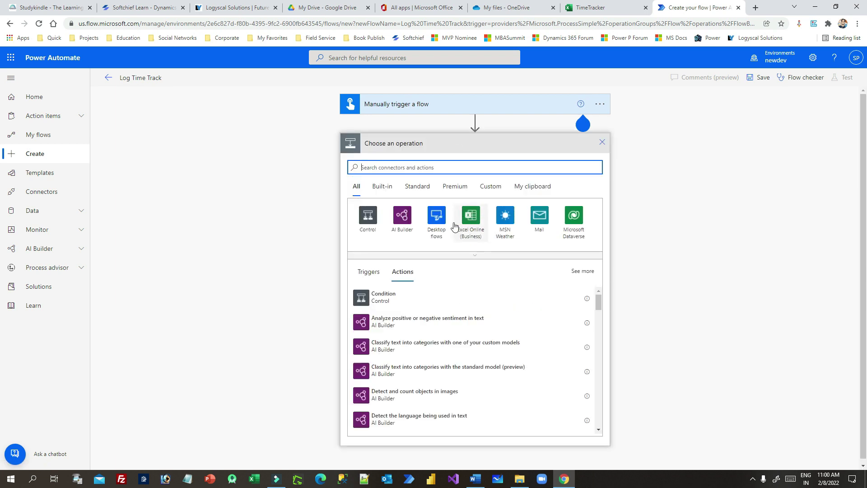
{"action": "left_click", "coordinate": [473, 220]}
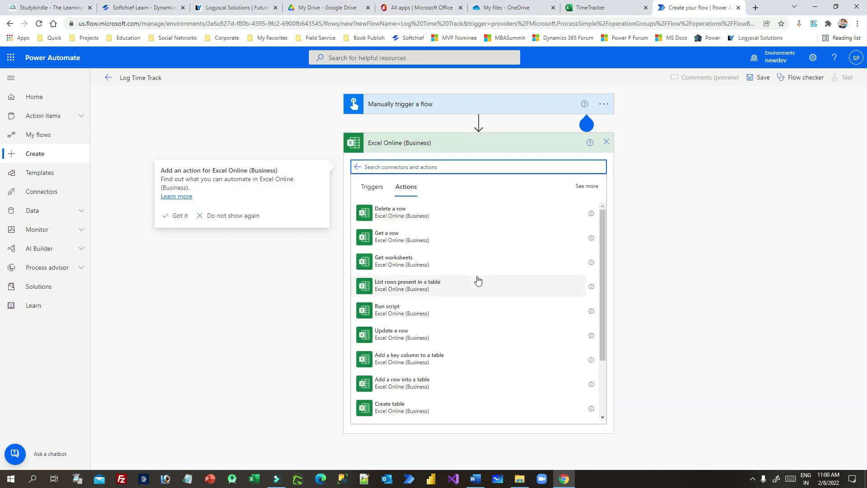
{"action": "left_click_drag", "start_coordinate": [604, 277], "coordinate": [610, 329]}
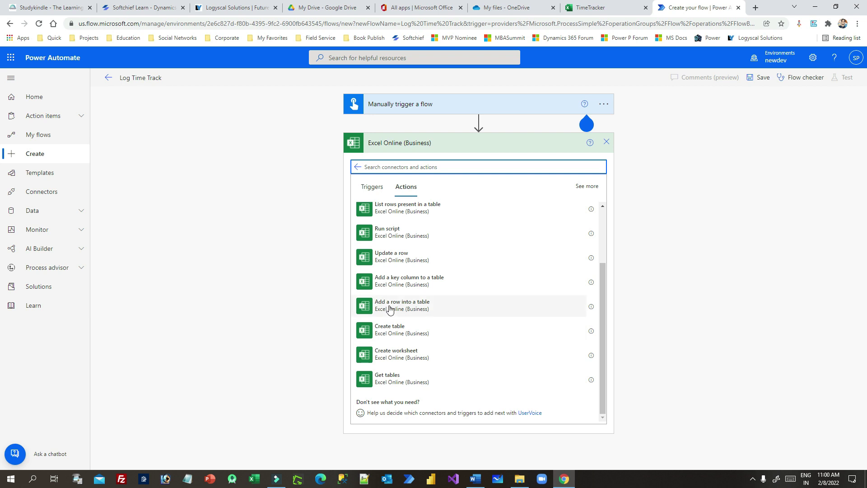
{"action": "left_click", "coordinate": [411, 311]}
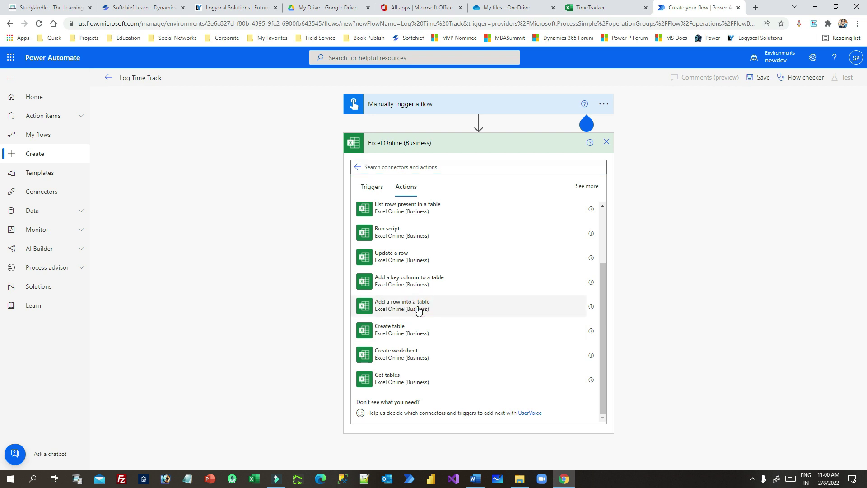
{"action": "left_click", "coordinate": [418, 310]}
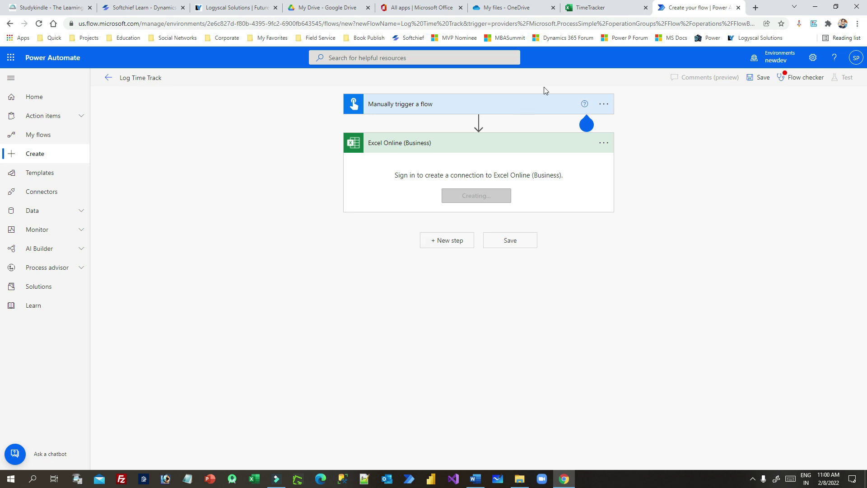
{"action": "left_click", "coordinate": [596, 8]}
{"action": "left_click_drag", "start_coordinate": [30, 166], "coordinate": [191, 164]}
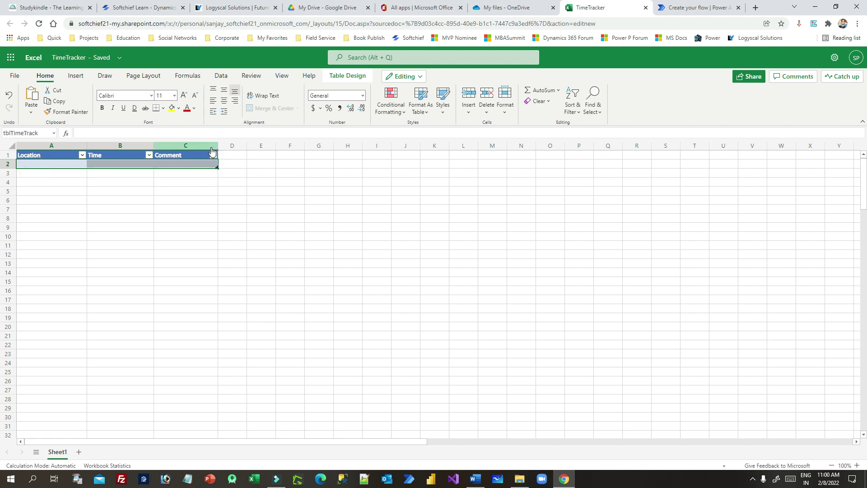
- Insert a column before Comment in tblTimeTrack and give it the header User
{"action": "left_click", "coordinate": [210, 146]}
{"action": "right_click", "coordinate": [211, 148]}
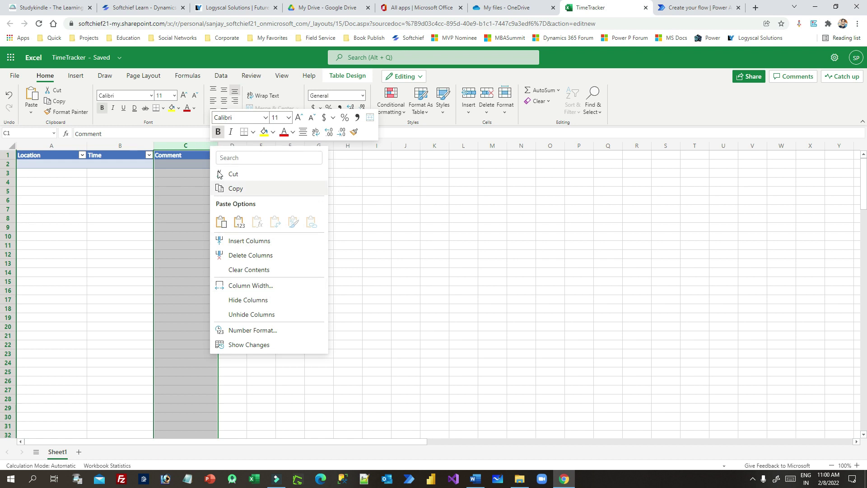
{"action": "left_click", "coordinate": [256, 242]}
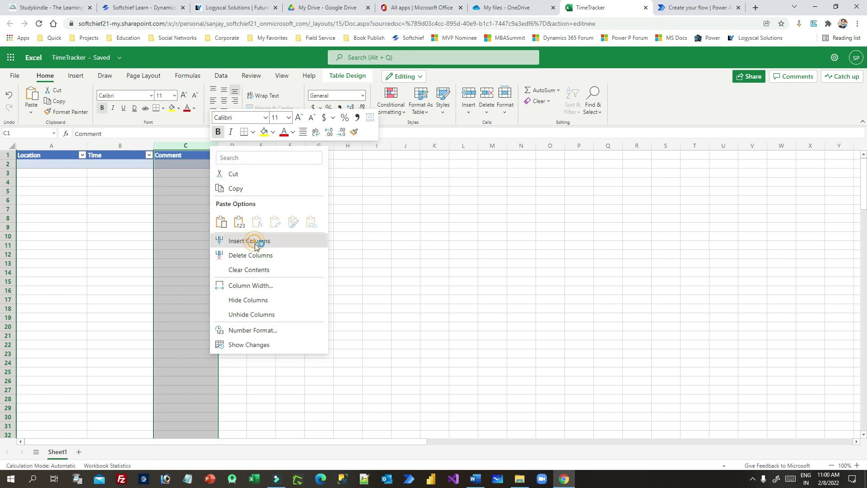
{"action": "left_click", "coordinate": [186, 155]}
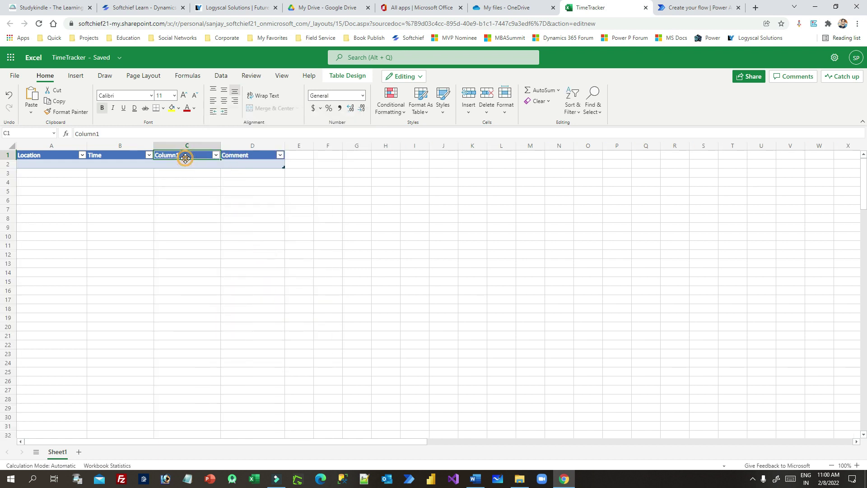
{"action": "type", "text": "user"}
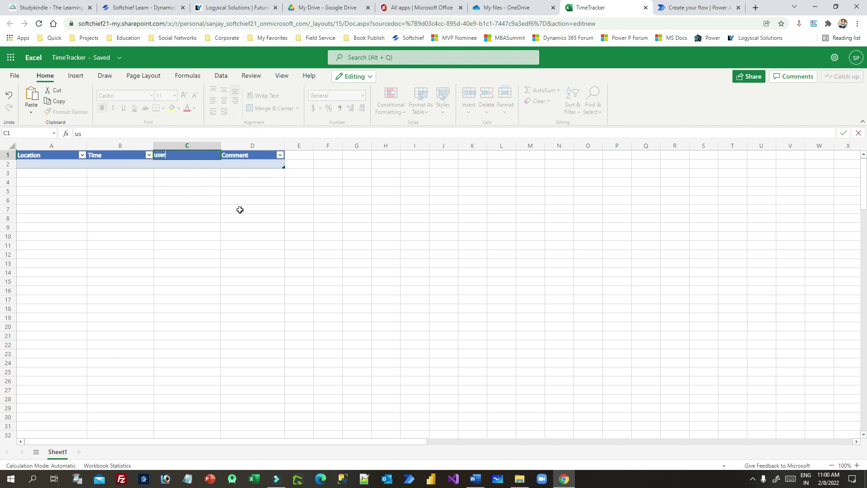
{"action": "double_click", "coordinate": [161, 156]}
{"action": "left_click", "coordinate": [294, 244]}
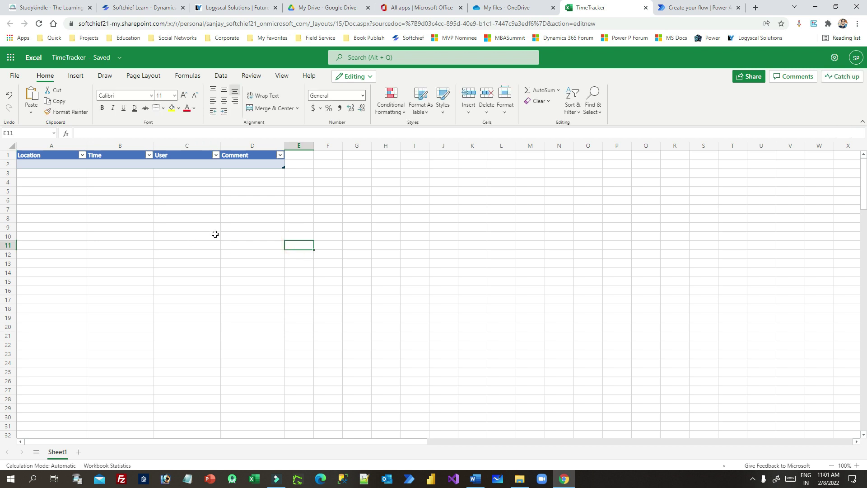
- Point the Add a row step at OneDrive for Business, OneDrive, TimeTracker.xlsx and tblTimeTrack
{"action": "left_click", "coordinate": [692, 7]}
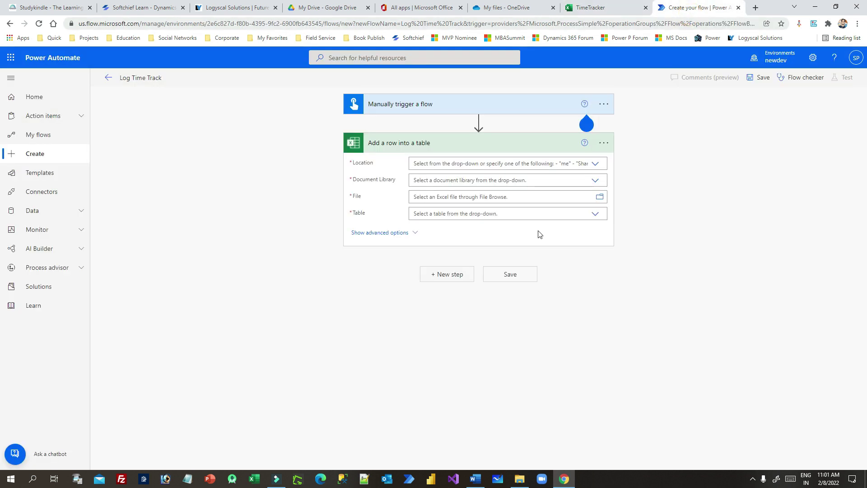
{"action": "left_click", "coordinate": [596, 164]}
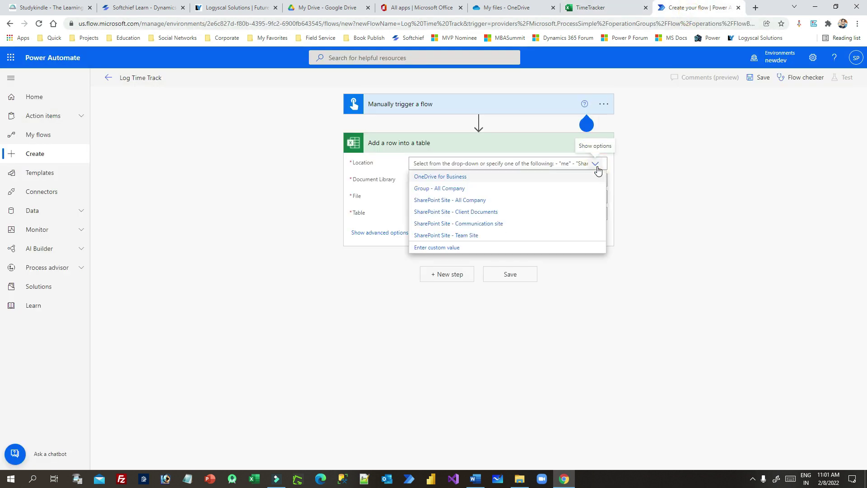
{"action": "left_click", "coordinate": [452, 179]}
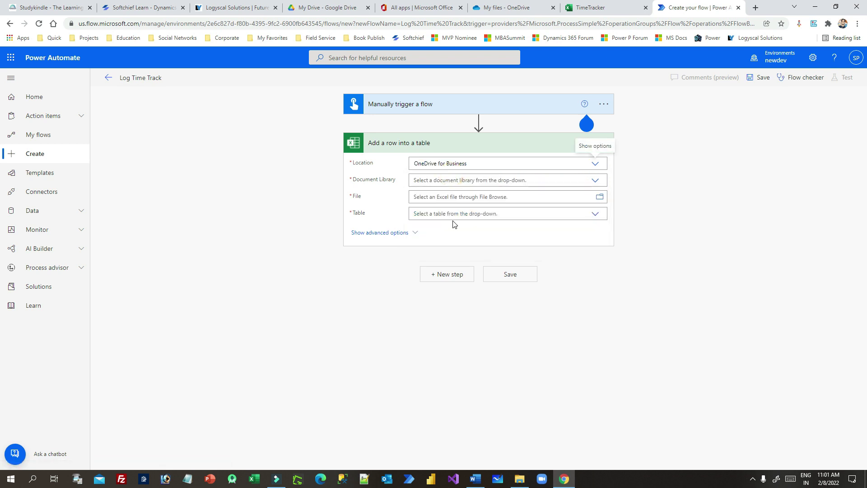
{"action": "left_click", "coordinate": [595, 180]}
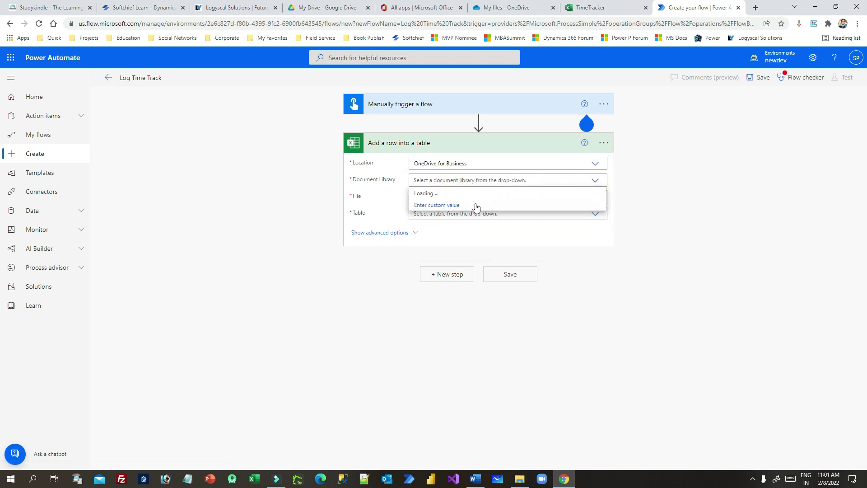
{"action": "left_click", "coordinate": [435, 193]}
{"action": "left_click", "coordinate": [602, 197]}
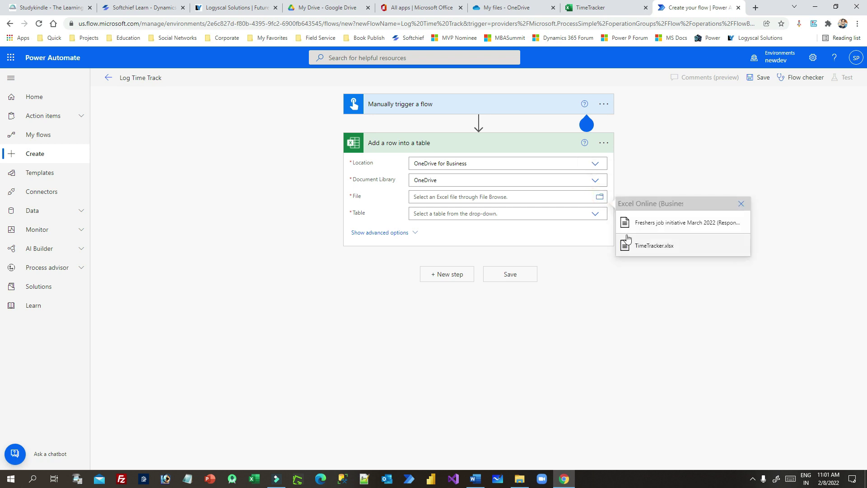
{"action": "left_click", "coordinate": [675, 250]}
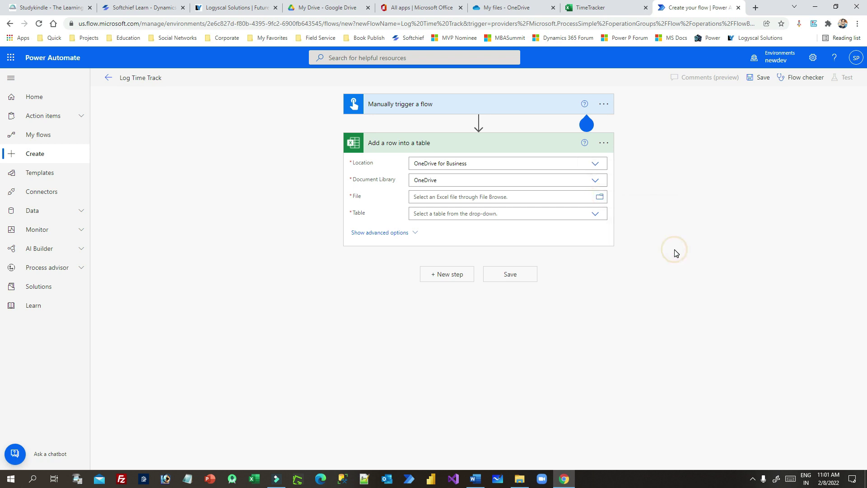
{"action": "left_click", "coordinate": [488, 223]}
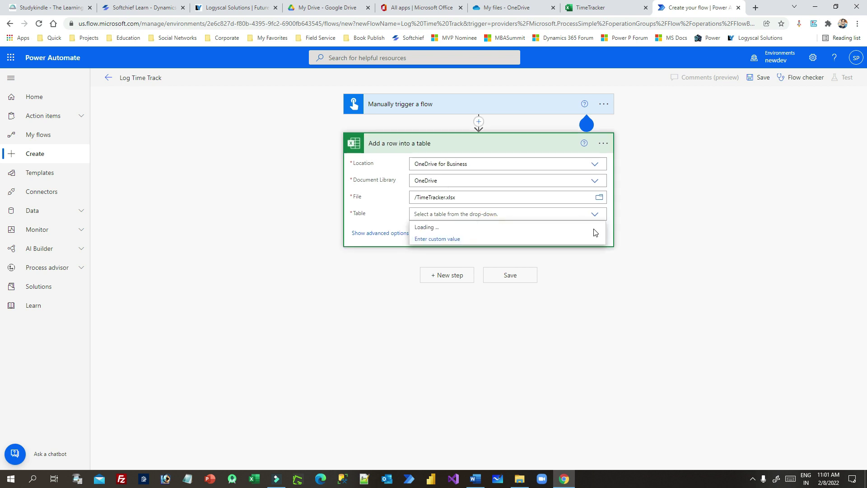
{"action": "left_click", "coordinate": [443, 227]}
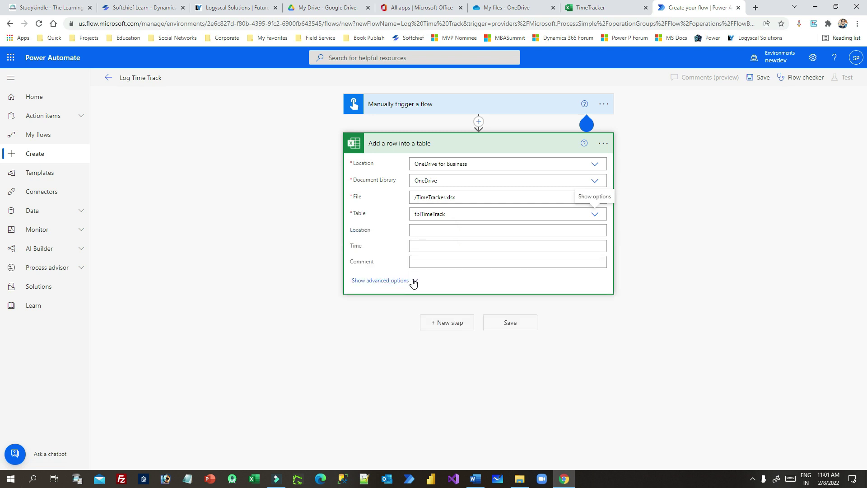
- Reveal the step's advanced options, then choose Delete from its actions menu
{"action": "double_click", "coordinate": [355, 232]}
{"action": "left_click", "coordinate": [357, 248]}
{"action": "left_click", "coordinate": [412, 281]}
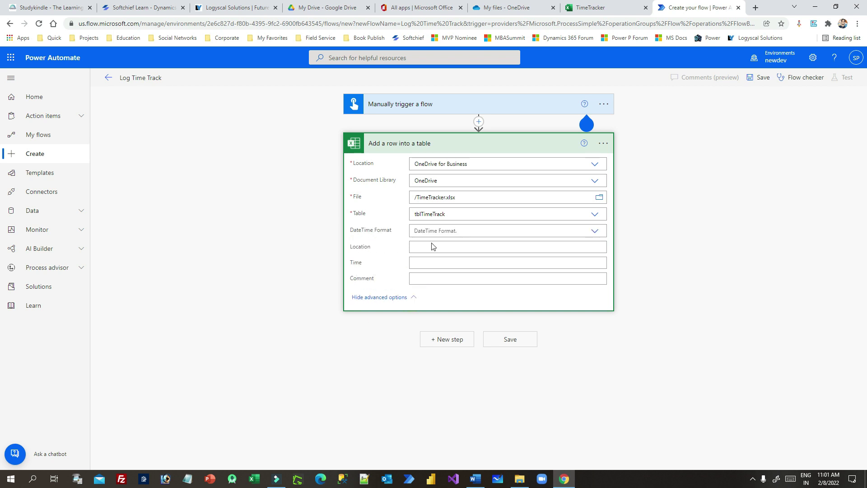
{"action": "left_click", "coordinate": [602, 146]}
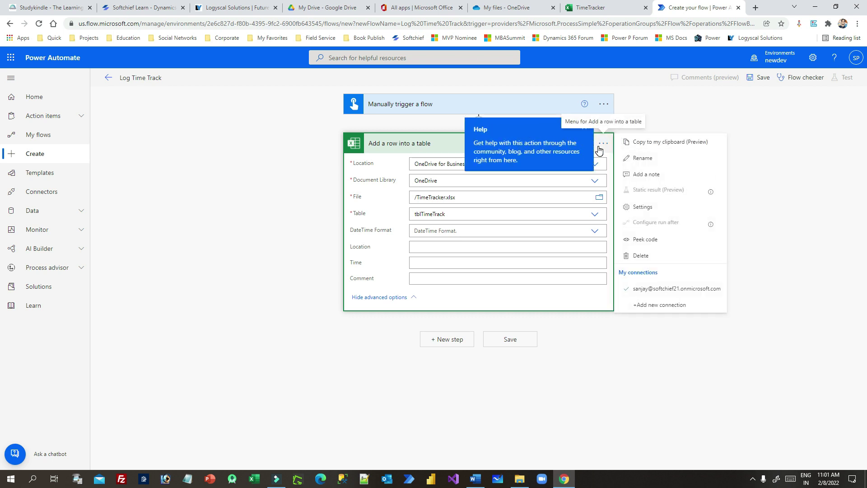
{"action": "left_click", "coordinate": [599, 149]}
{"action": "left_click", "coordinate": [601, 144]}
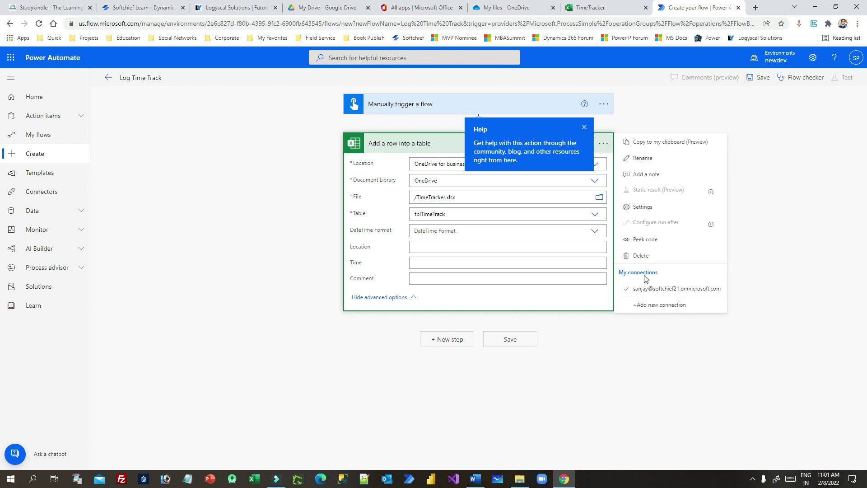
{"action": "left_click", "coordinate": [643, 262]}
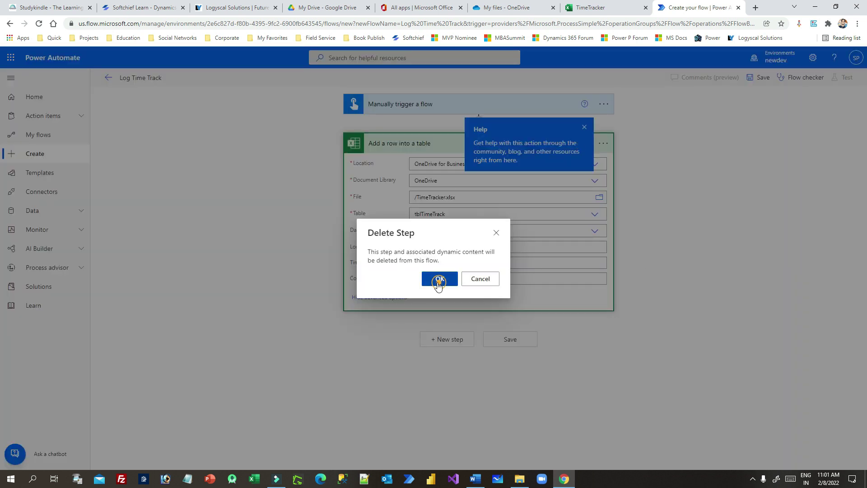
- Confirm the deletion and add a fresh Excel Online 'Add a row into a table' step
{"action": "left_click", "coordinate": [438, 281]}
{"action": "left_click", "coordinate": [584, 128]}
{"action": "left_click", "coordinate": [457, 141]}
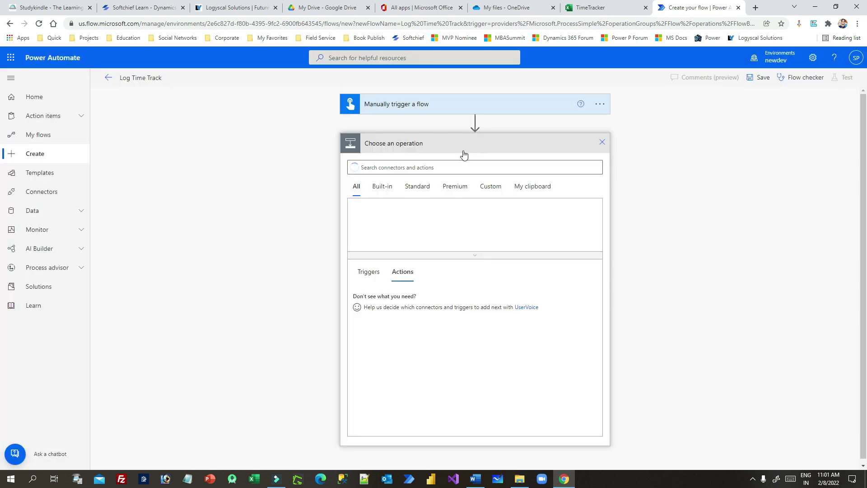
{"action": "left_click", "coordinate": [477, 221]}
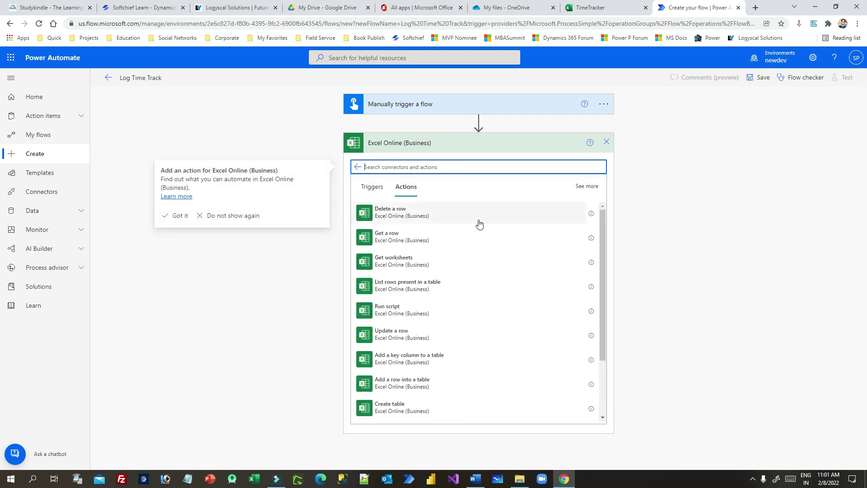
{"action": "scroll", "coordinate": [410, 347], "scroll_direction": "down", "scroll_amount": 1}
{"action": "left_click", "coordinate": [413, 336]}
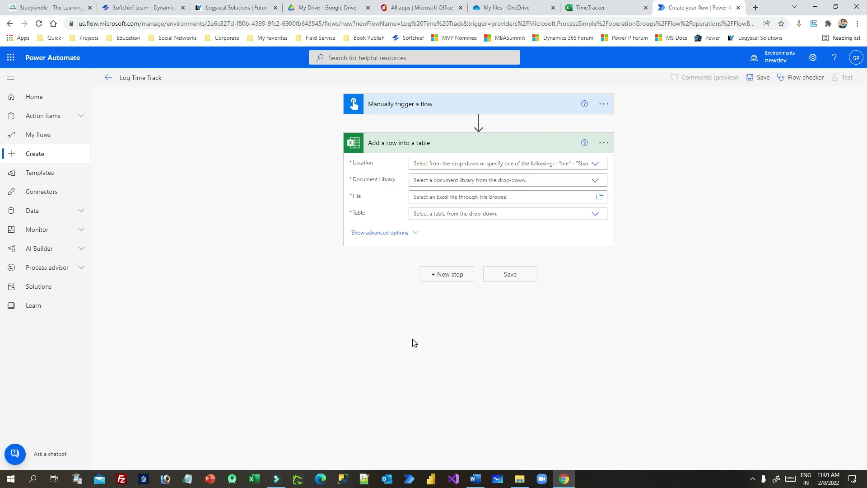
- Set location OneDrive for Business, library OneDrive, file TimeTracker.xlsx, and bring up the table list
{"action": "left_click", "coordinate": [596, 164]}
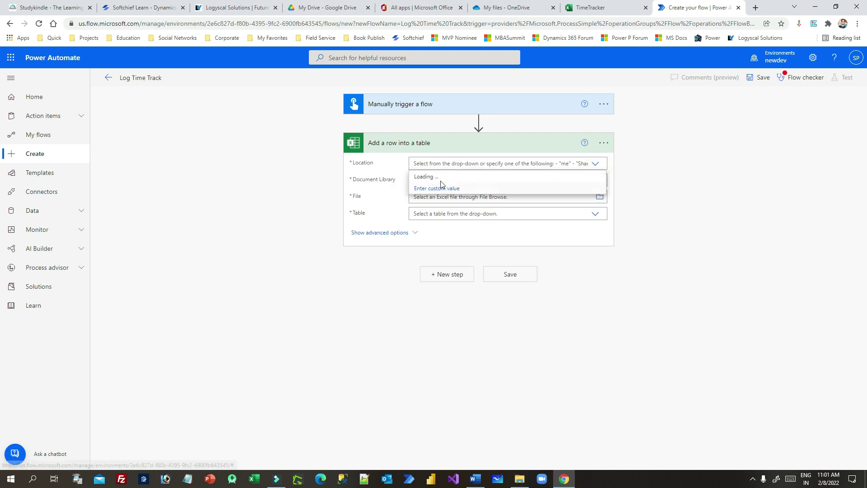
{"action": "left_click", "coordinate": [441, 181]}
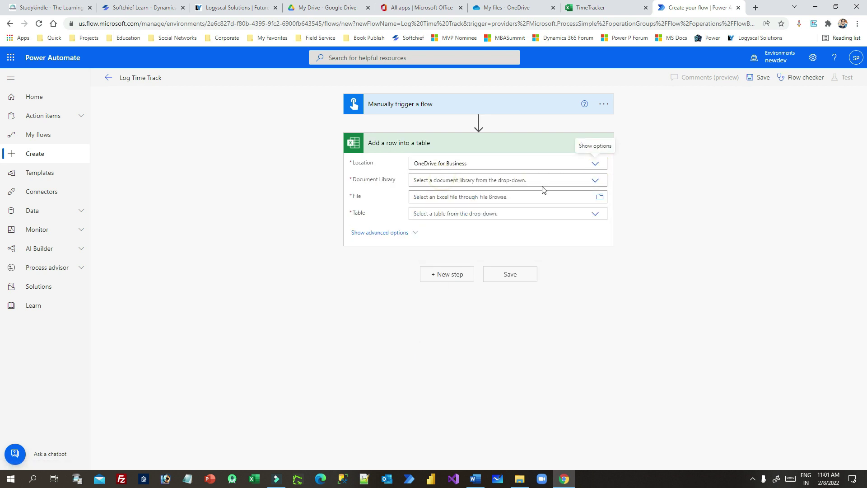
{"action": "left_click", "coordinate": [590, 180]}
{"action": "left_click", "coordinate": [434, 194]}
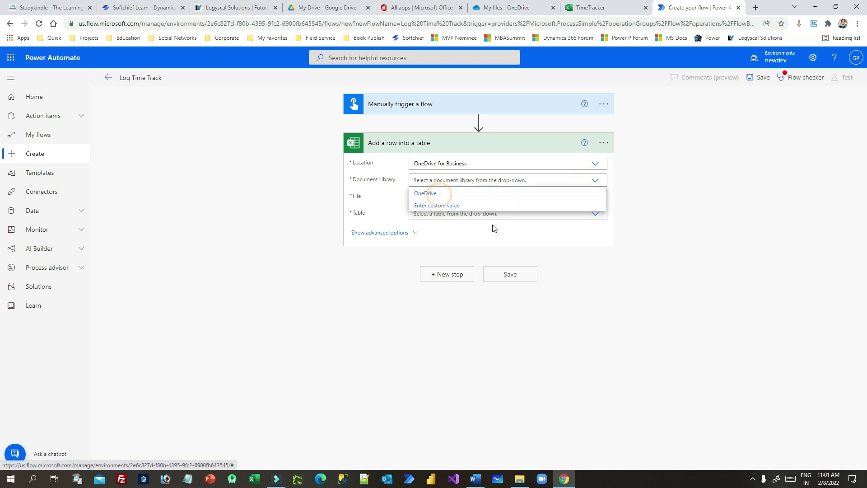
{"action": "left_click", "coordinate": [599, 199]}
{"action": "left_click", "coordinate": [642, 245]}
{"action": "left_click", "coordinate": [592, 214]}
{"action": "left_click", "coordinate": [595, 214]}
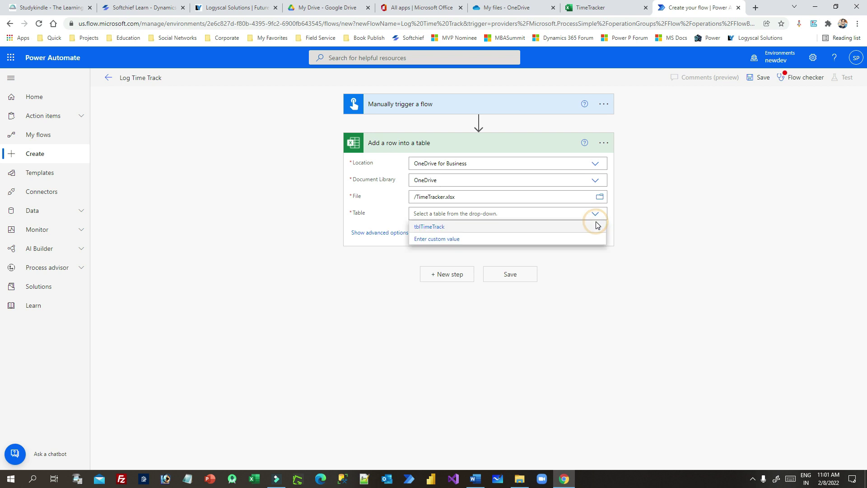
{"action": "left_click", "coordinate": [445, 225]}
{"action": "left_click", "coordinate": [490, 216]}
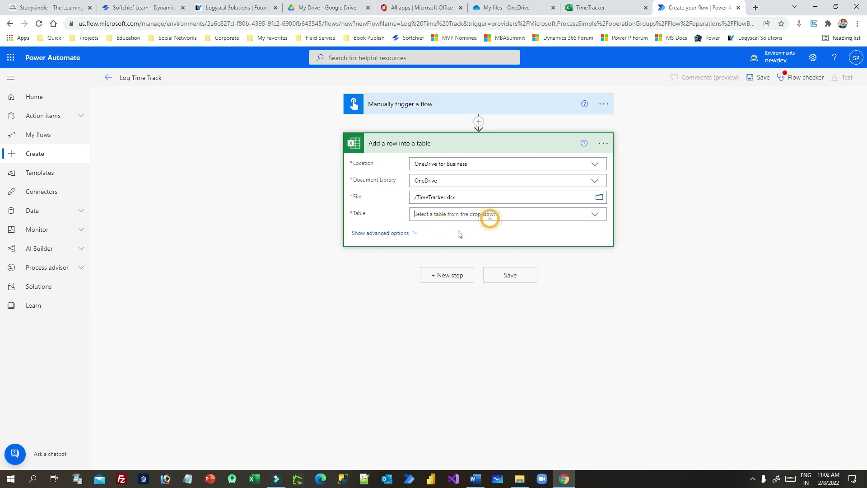
- Choose tblTimeTrack as the table and map Full address into Location
{"action": "left_click", "coordinate": [440, 227]}
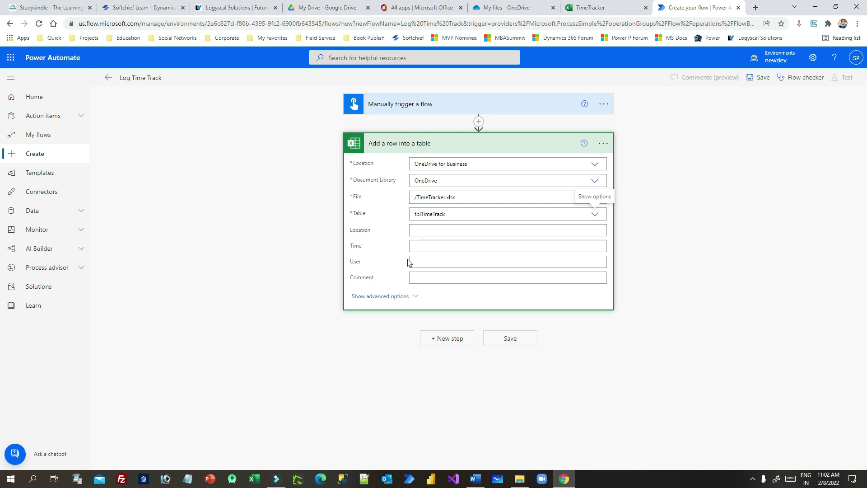
{"action": "left_click", "coordinate": [426, 228]}
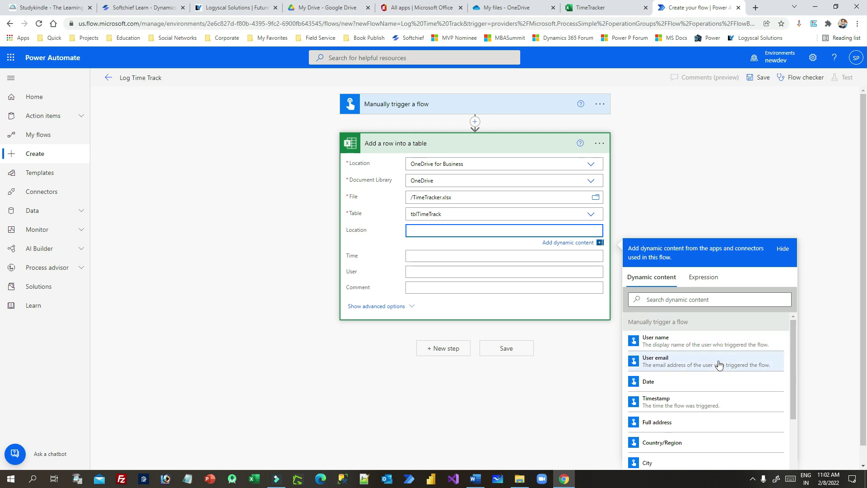
{"action": "left_click", "coordinate": [680, 298]}
{"action": "type", "text": "full"}
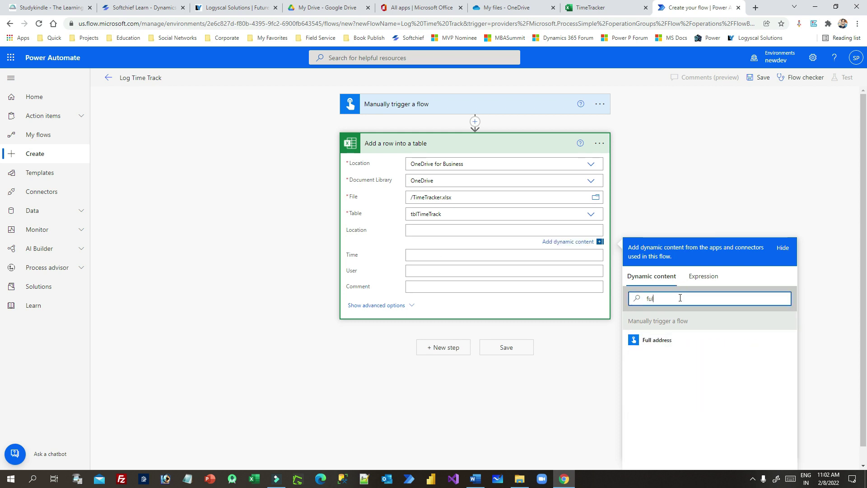
{"action": "left_click", "coordinate": [660, 343]}
- Map Timestamp into Time and User email into User
{"action": "left_click", "coordinate": [433, 259]}
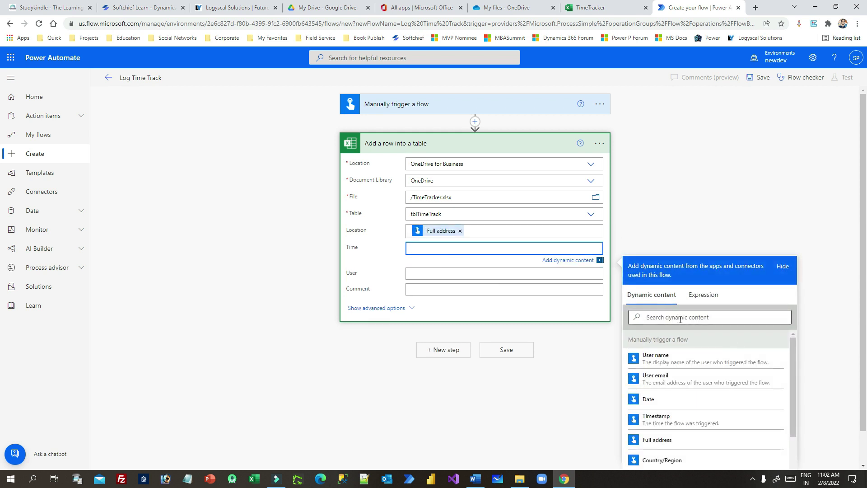
{"action": "left_click", "coordinate": [663, 419]}
{"action": "left_click", "coordinate": [414, 267]}
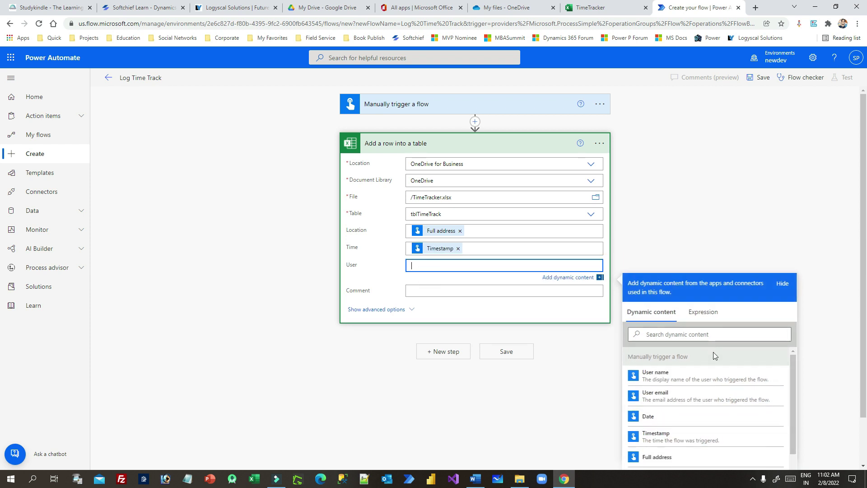
{"action": "left_click", "coordinate": [684, 378]}
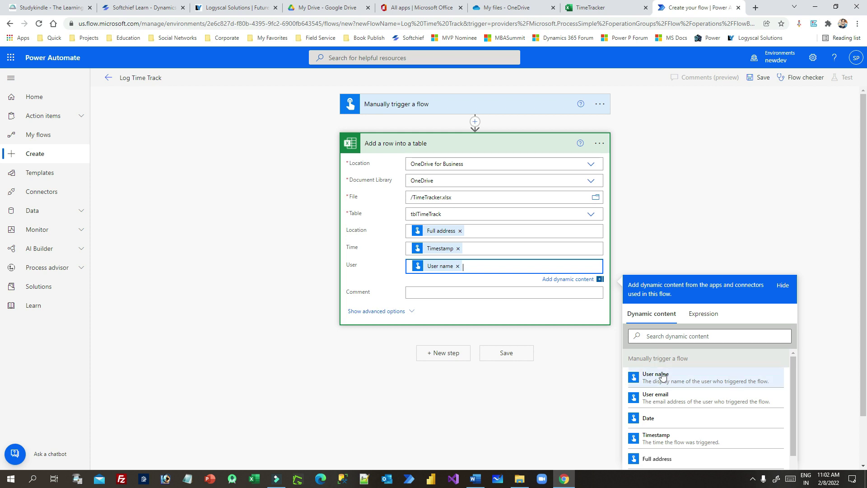
{"action": "left_click", "coordinate": [458, 267]}
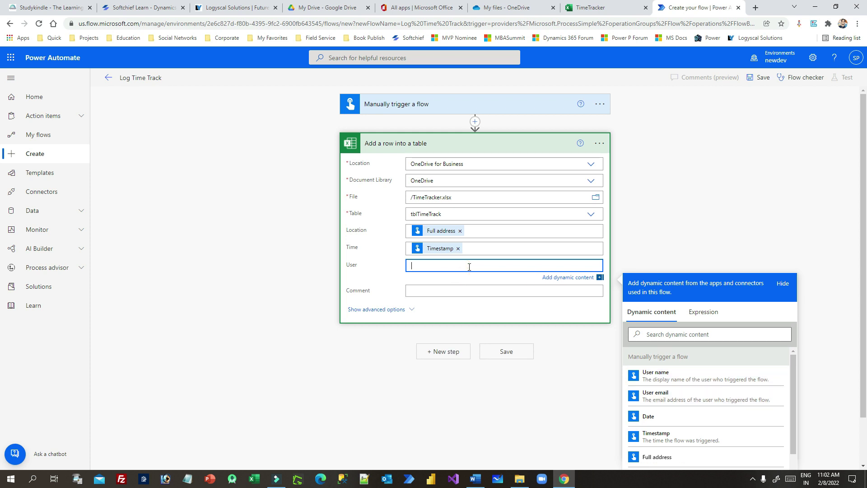
{"action": "left_click", "coordinate": [668, 400]}
- Map the trigger's Comment value into the Comment column and finish editing the row fields
{"action": "left_click", "coordinate": [433, 292]}
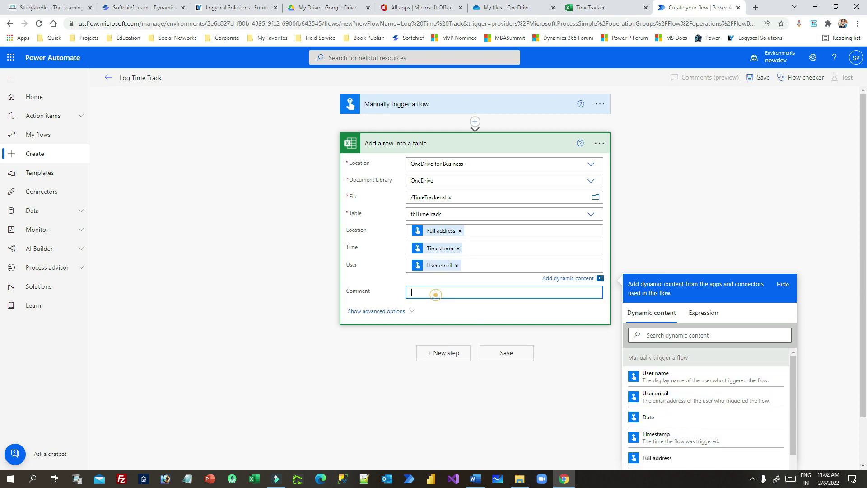
{"action": "left_click", "coordinate": [691, 358]}
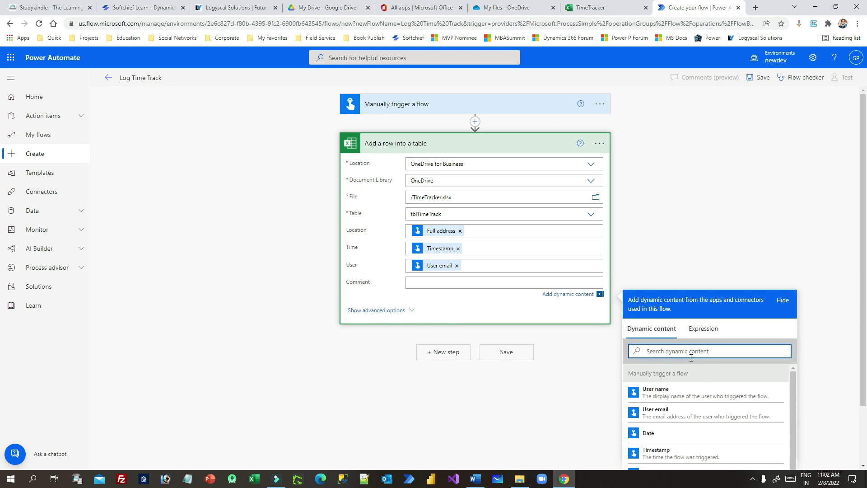
{"action": "type", "text": "comm"}
{"action": "left_click", "coordinate": [685, 396]}
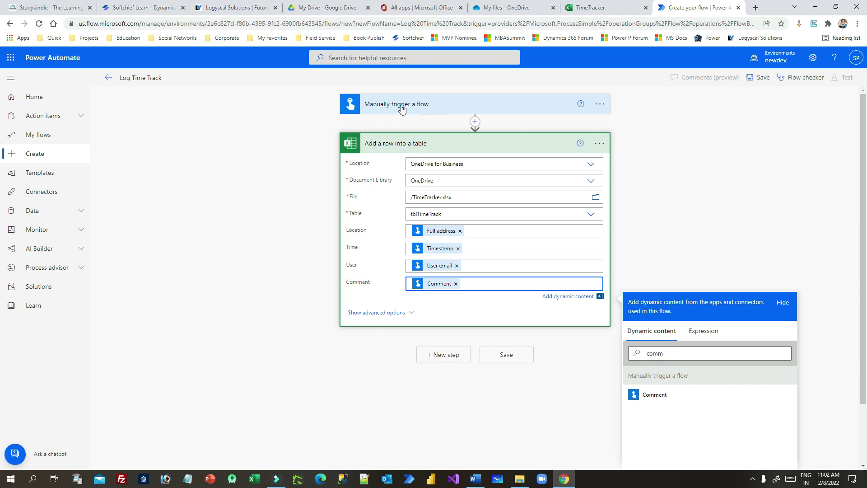
{"action": "left_click", "coordinate": [658, 210]}
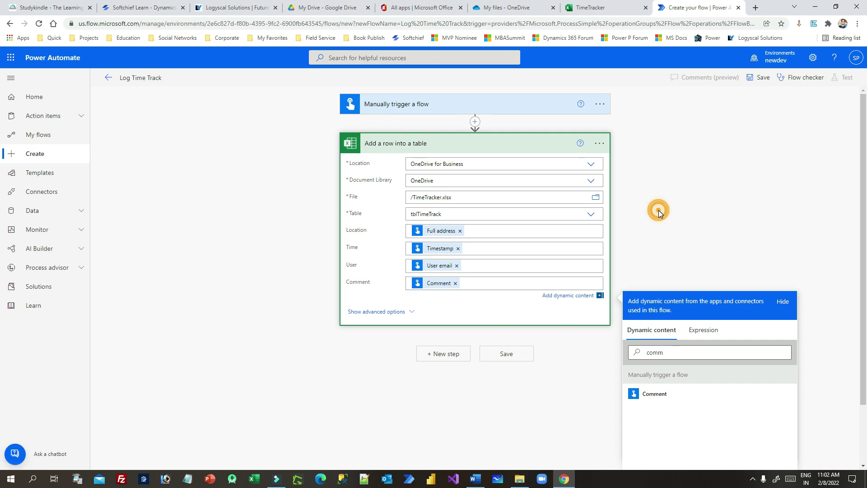
{"action": "left_click", "coordinate": [432, 252]}
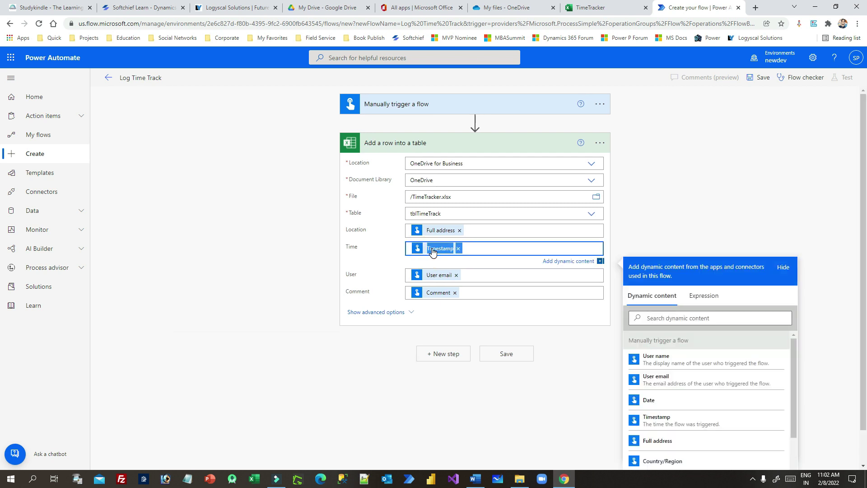
{"action": "left_click", "coordinate": [473, 248]}
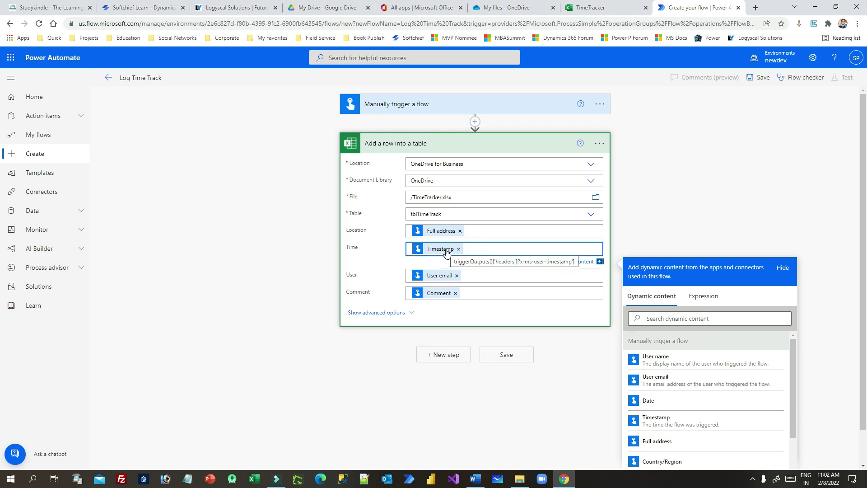
{"action": "left_click", "coordinate": [638, 132]}
- Save the Log Time Track flow and start a manual test run
{"action": "left_click", "coordinate": [761, 77]}
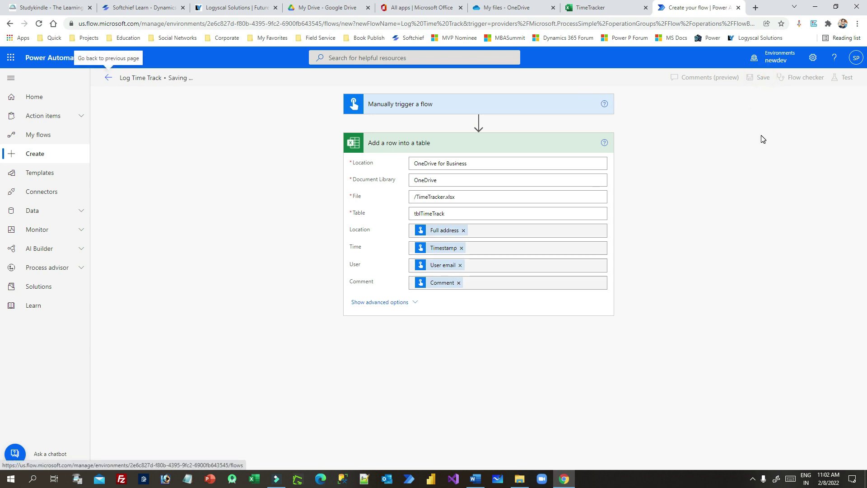
{"action": "left_click", "coordinate": [835, 77]}
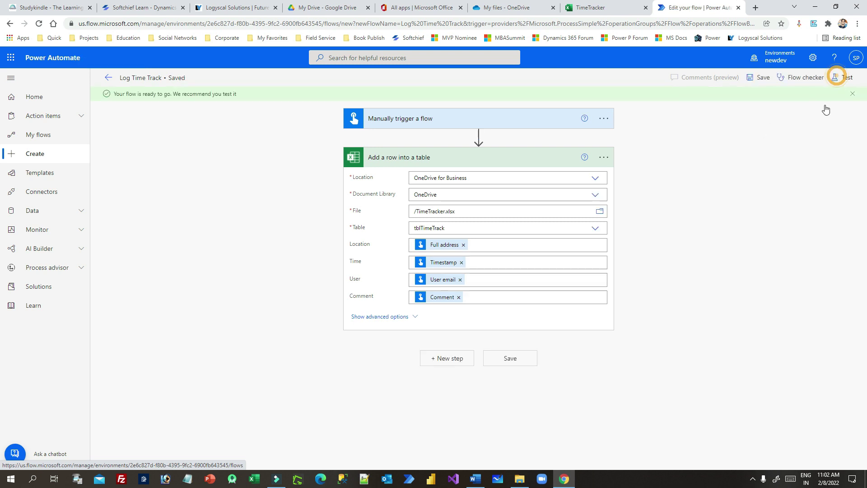
{"action": "left_click", "coordinate": [725, 98]}
{"action": "left_click", "coordinate": [752, 455]}
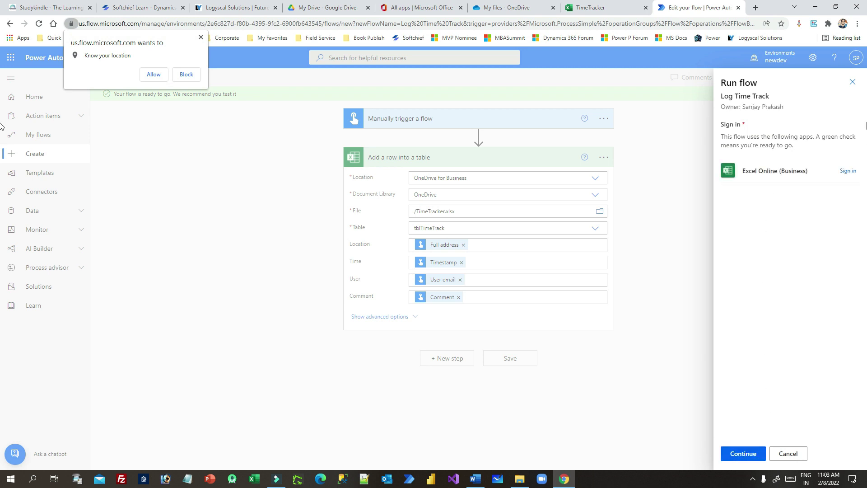
- Sign in to Excel Online, allow location, and run the flow with comment 'I just logged'
{"action": "left_click", "coordinate": [848, 171]}
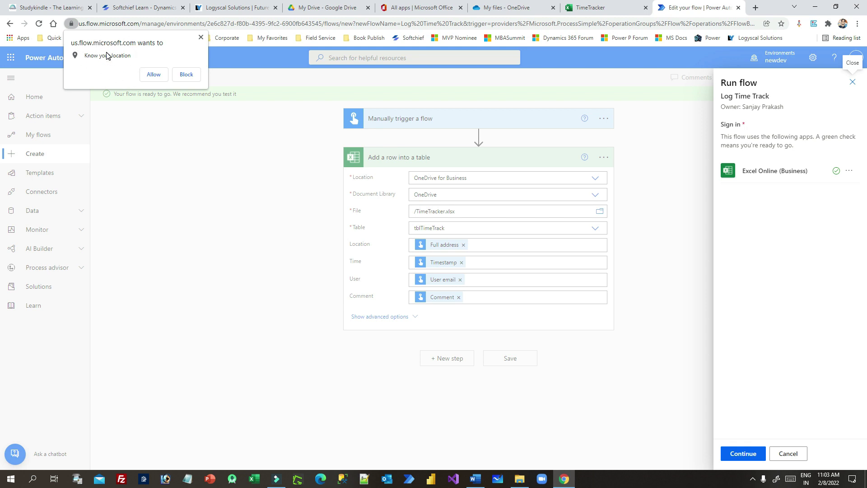
{"action": "left_click", "coordinate": [154, 75]}
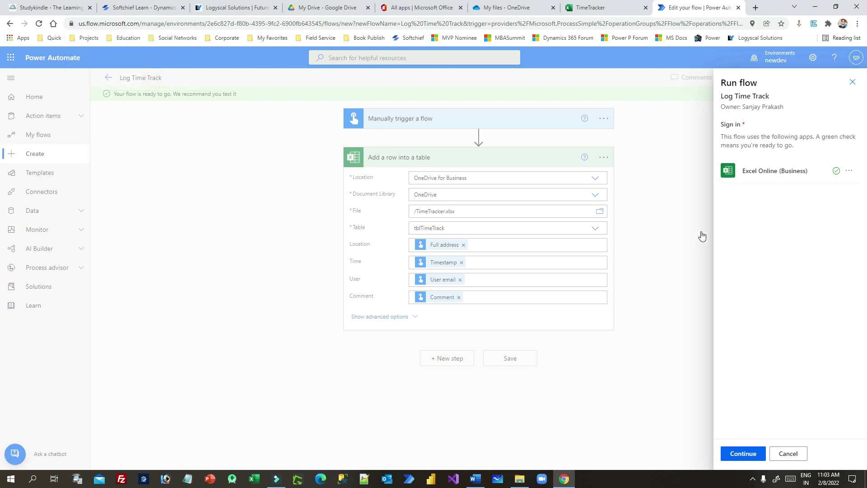
{"action": "left_click", "coordinate": [749, 460]}
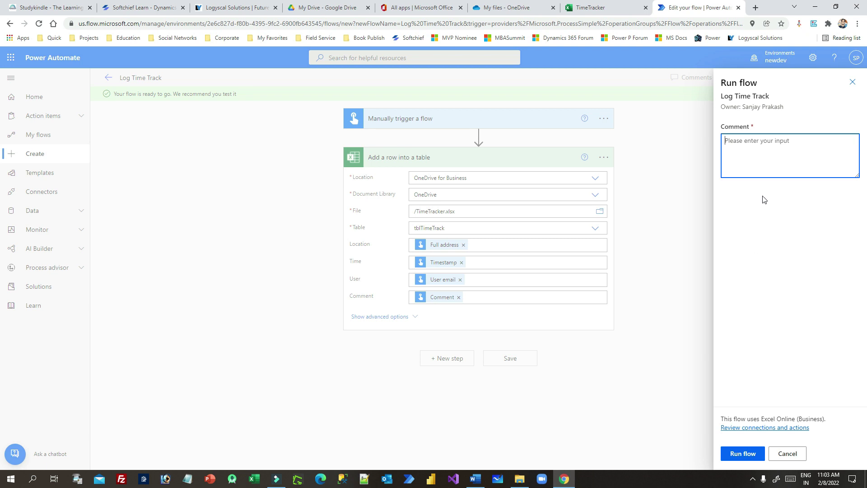
{"action": "type", "text": "I"}
{"action": "left_click", "coordinate": [726, 455]}
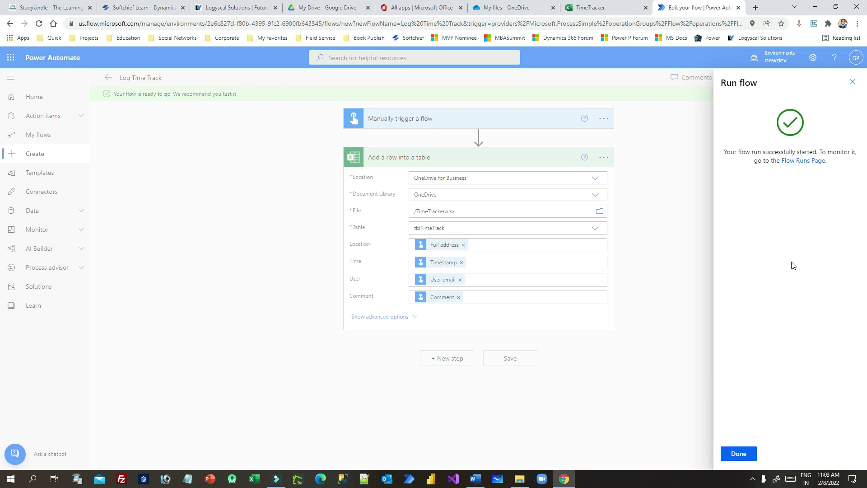
{"action": "left_click", "coordinate": [739, 453]}
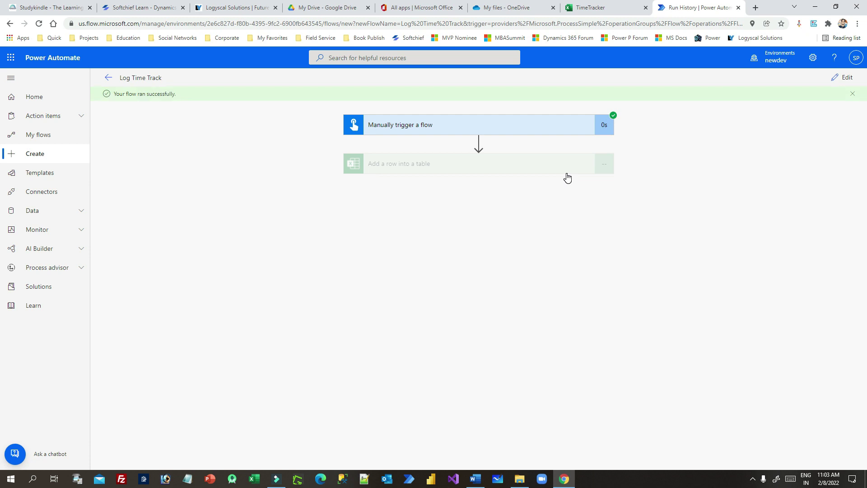
{"action": "left_click", "coordinate": [597, 8]}
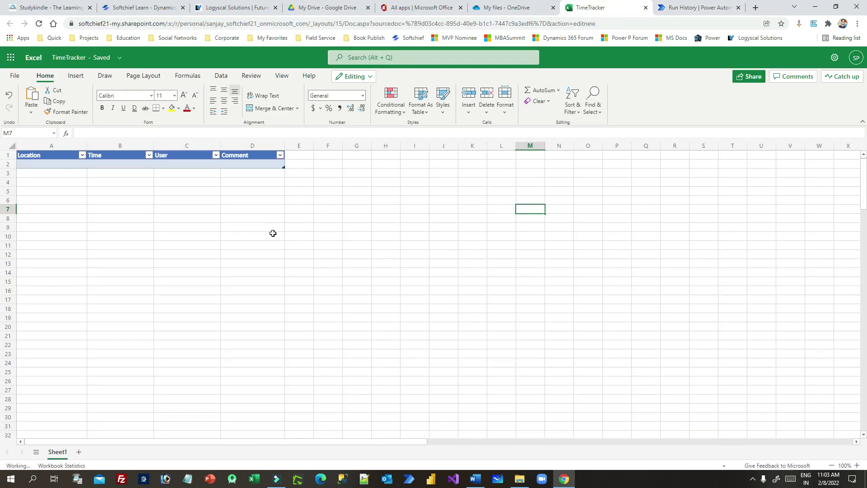
- Widen columns A–D so Location, Time, User and Comment values show in full
{"action": "left_click", "coordinate": [267, 218]}
{"action": "left_click", "coordinate": [136, 228]}
{"action": "left_click", "coordinate": [120, 200]}
{"action": "left_click", "coordinate": [52, 181]}
{"action": "left_click_drag", "start_coordinate": [91, 148], "coordinate": [172, 148]}
{"action": "left_click_drag", "start_coordinate": [241, 154], "coordinate": [306, 148]}
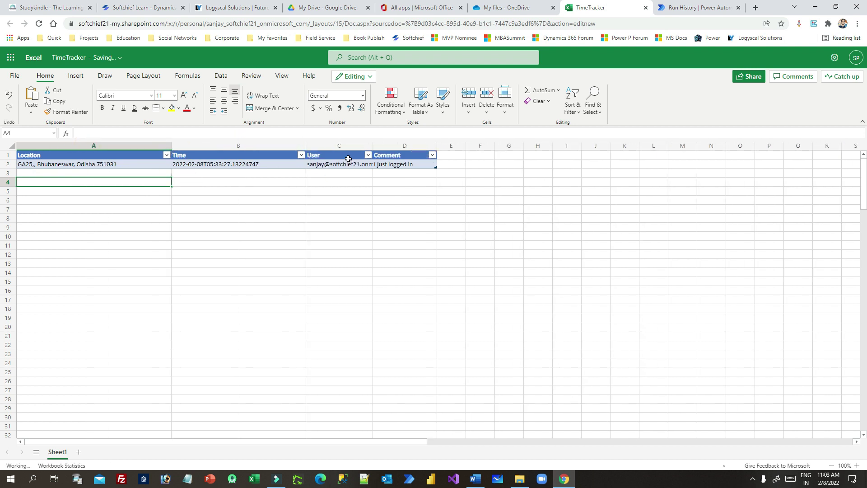
{"action": "left_click", "coordinate": [375, 146]}
{"action": "left_click_drag", "start_coordinate": [373, 145], "coordinate": [411, 146]}
{"action": "left_click", "coordinate": [486, 174]}
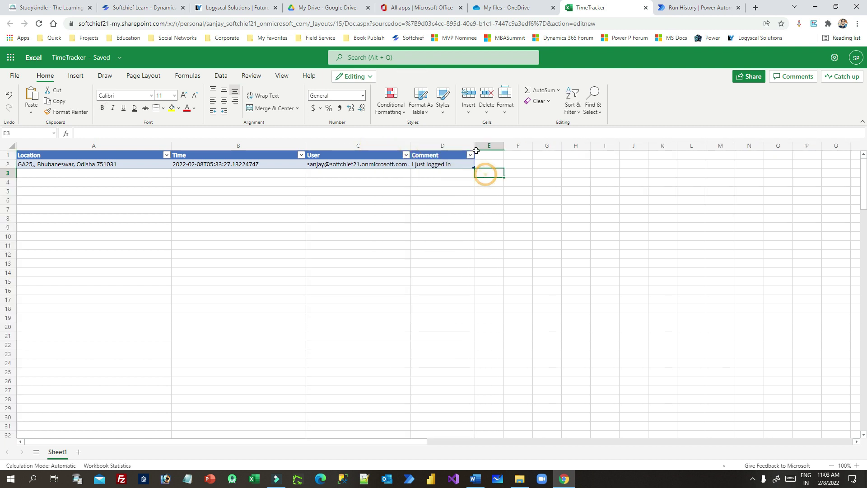
{"action": "left_click_drag", "start_coordinate": [476, 151], "coordinate": [538, 151]}
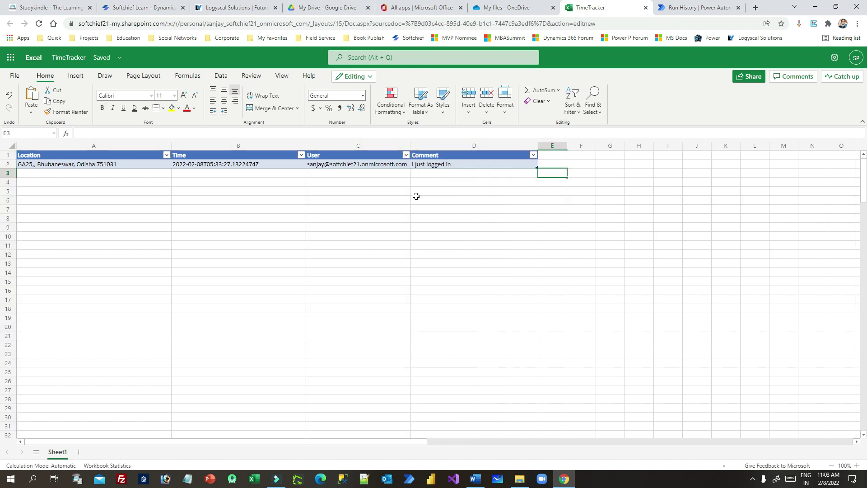
- Inspect the logged location, UTC timestamp, user and comment in cells A2–D2
{"action": "scroll", "coordinate": [416, 196], "scroll_direction": "up", "scroll_amount": 3}
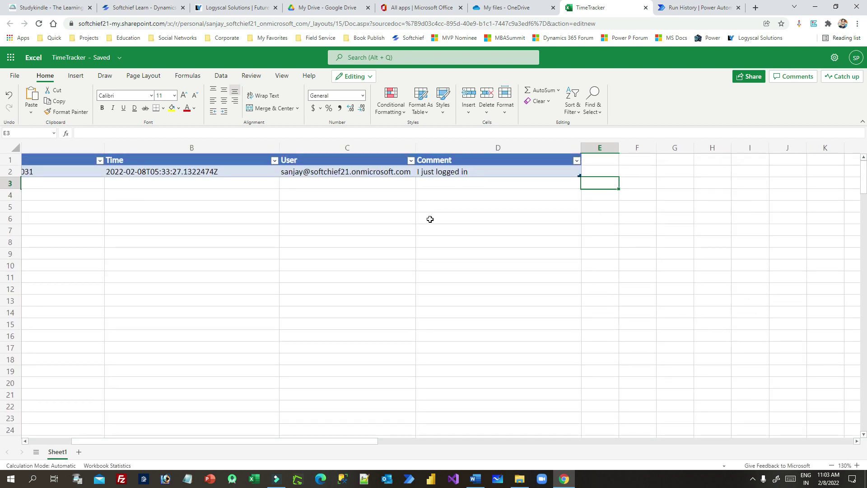
{"action": "scroll", "coordinate": [420, 221], "scroll_direction": "up", "scroll_amount": 1}
{"action": "left_click", "coordinate": [391, 226]}
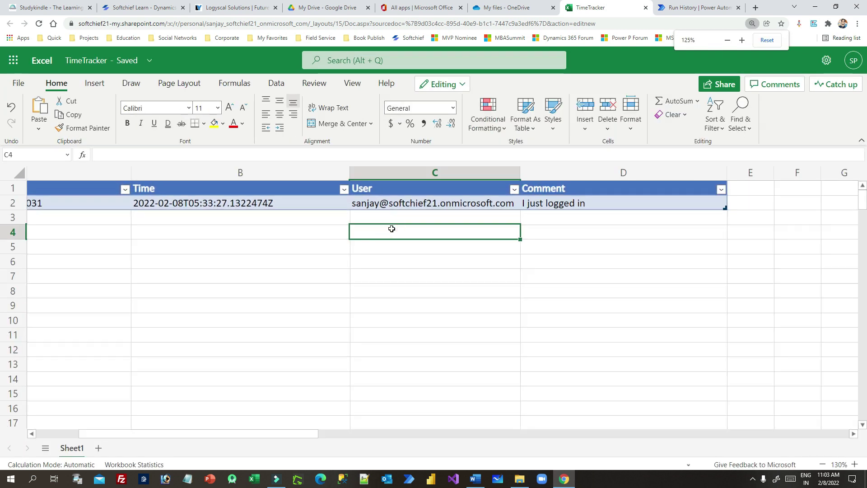
{"action": "left_click", "coordinate": [433, 433]}
{"action": "left_click_drag", "start_coordinate": [291, 435], "coordinate": [52, 436]}
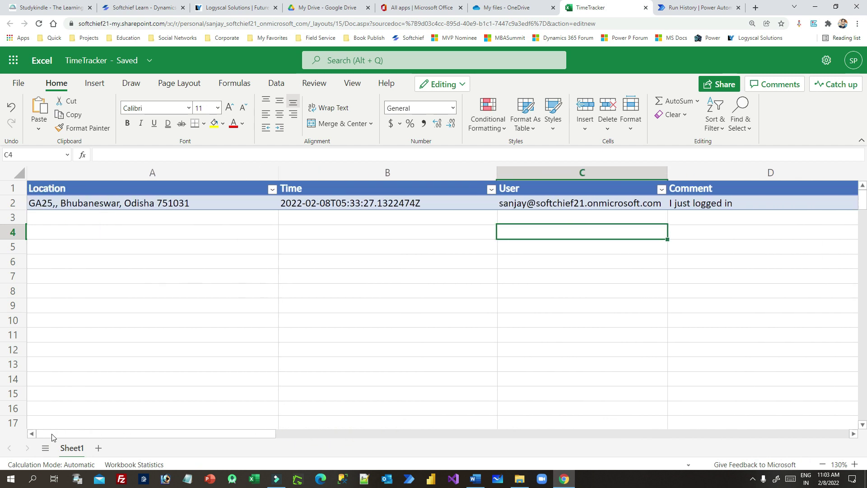
{"action": "scroll", "coordinate": [408, 281], "scroll_direction": "down", "scroll_amount": 1}
{"action": "left_click", "coordinate": [235, 249]}
{"action": "left_click", "coordinate": [118, 197]}
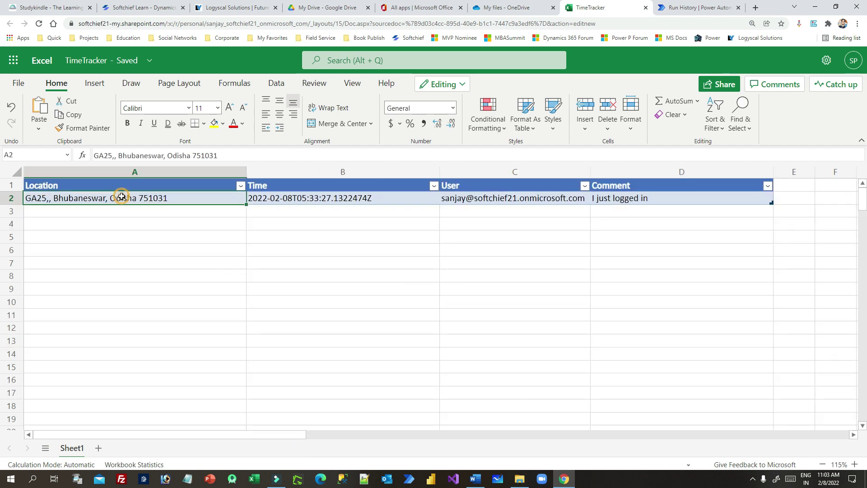
{"action": "left_click", "coordinate": [302, 199]}
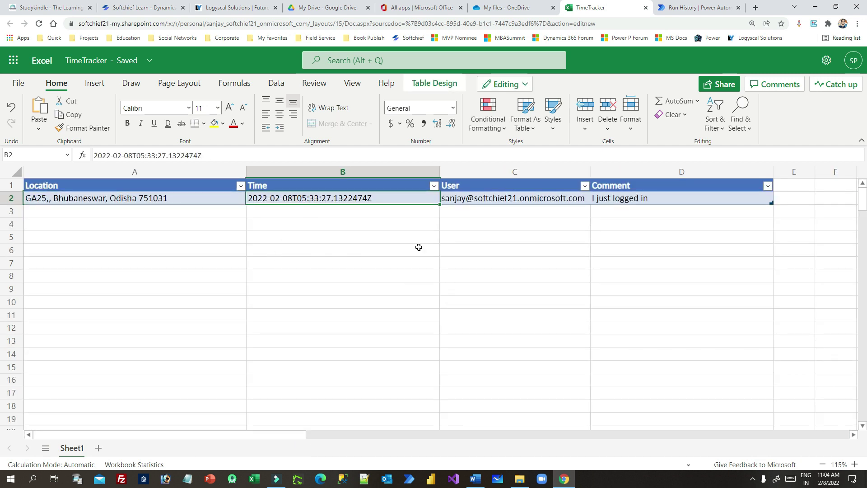
{"action": "left_click", "coordinate": [514, 198]}
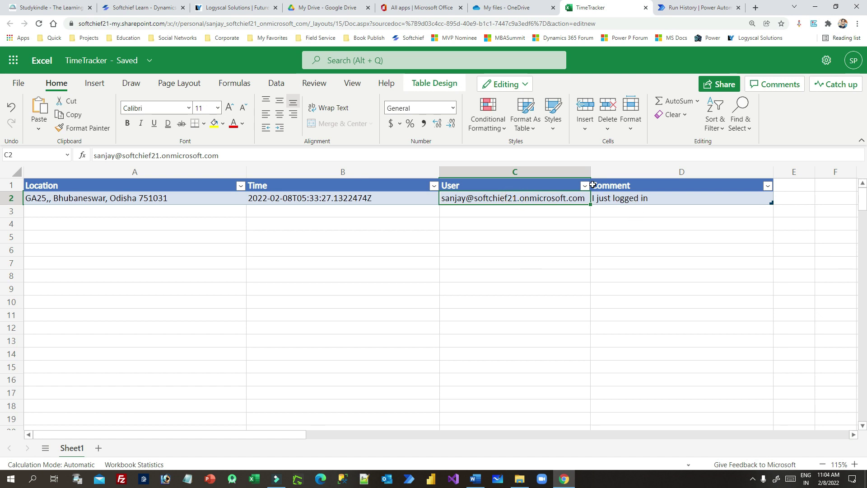
{"action": "left_click", "coordinate": [640, 199]}
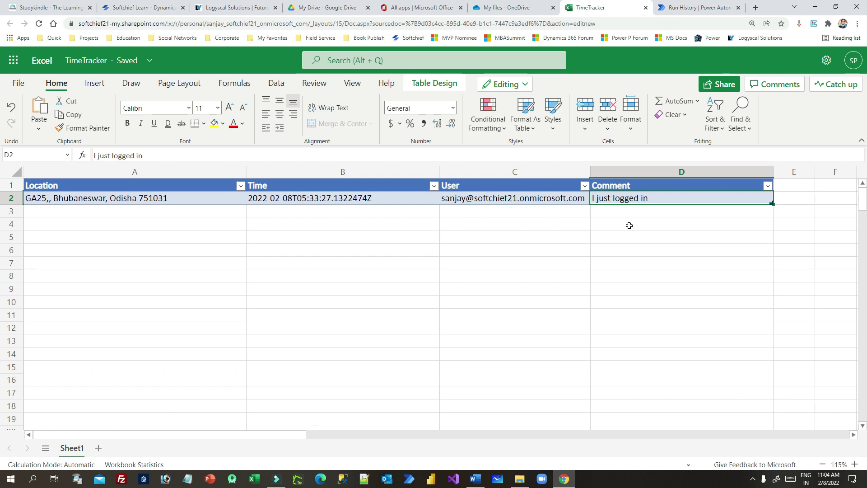
{"action": "left_click", "coordinate": [278, 200]}
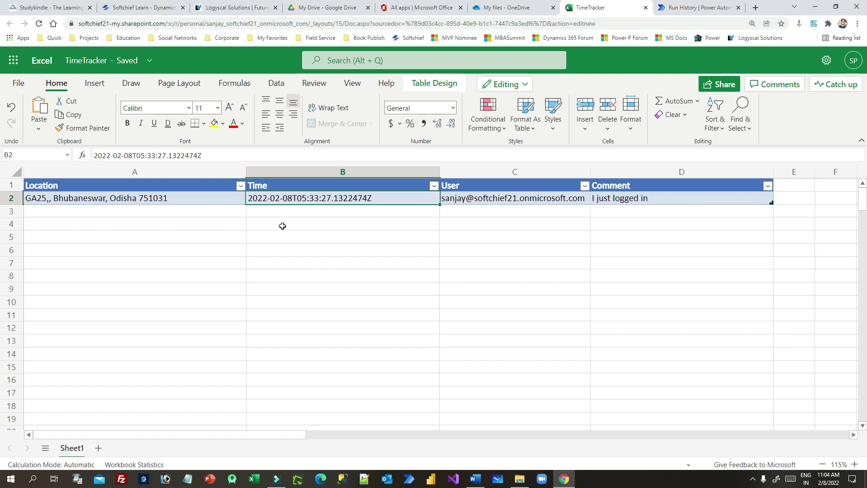
{"action": "left_click", "coordinate": [284, 212]}
{"action": "key", "text": "Up"}
{"action": "left_click", "coordinate": [699, 7]}
- Edit the flow and insert a Date Time 'Convert time zone' action right after the trigger
{"action": "left_click", "coordinate": [839, 77]}
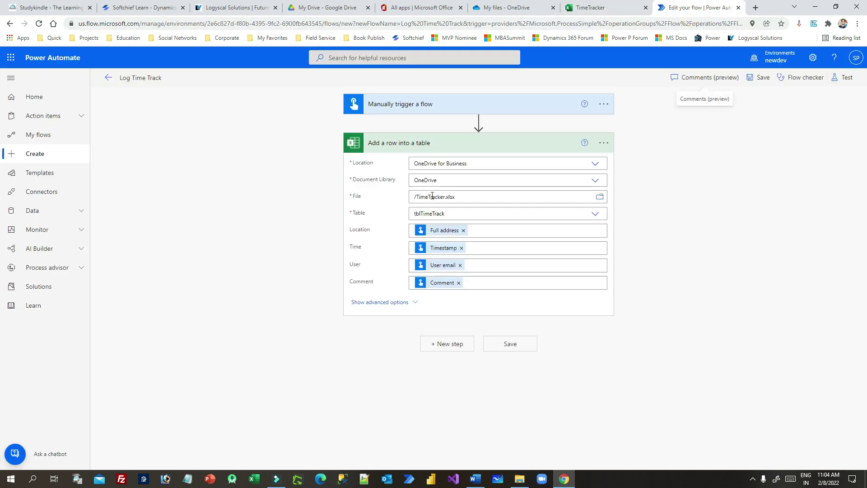
{"action": "left_click", "coordinate": [481, 122]}
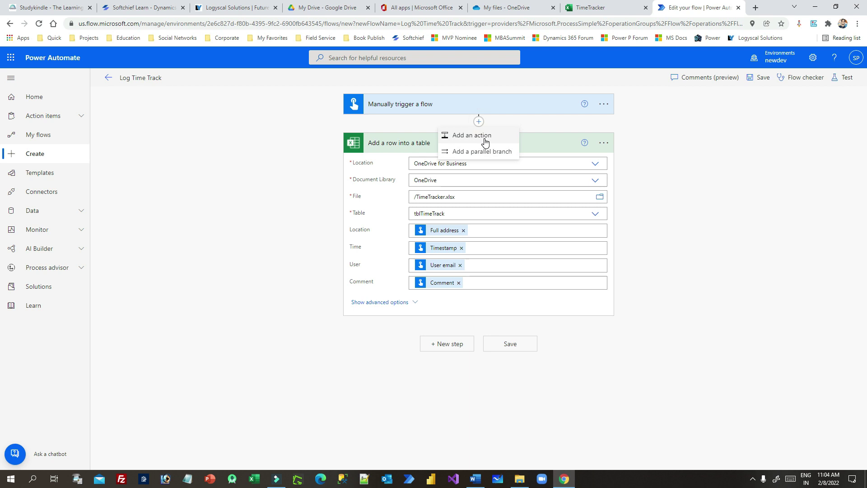
{"action": "left_click", "coordinate": [480, 135]}
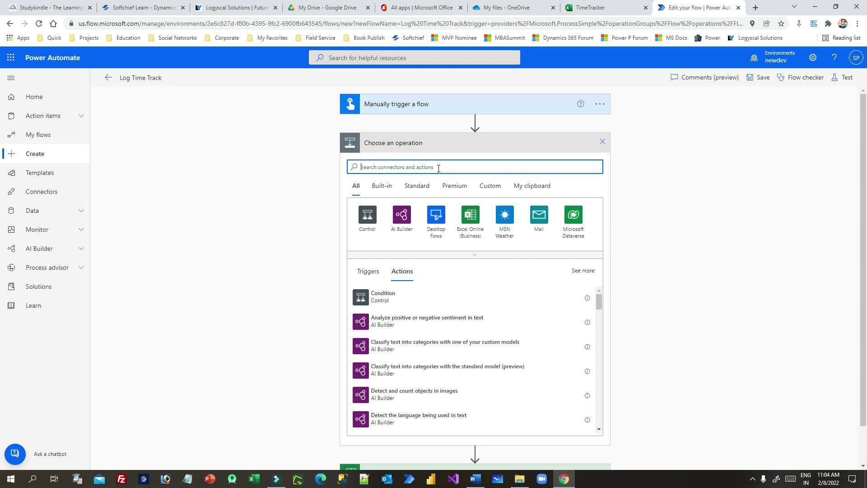
{"action": "type", "text": "convert"}
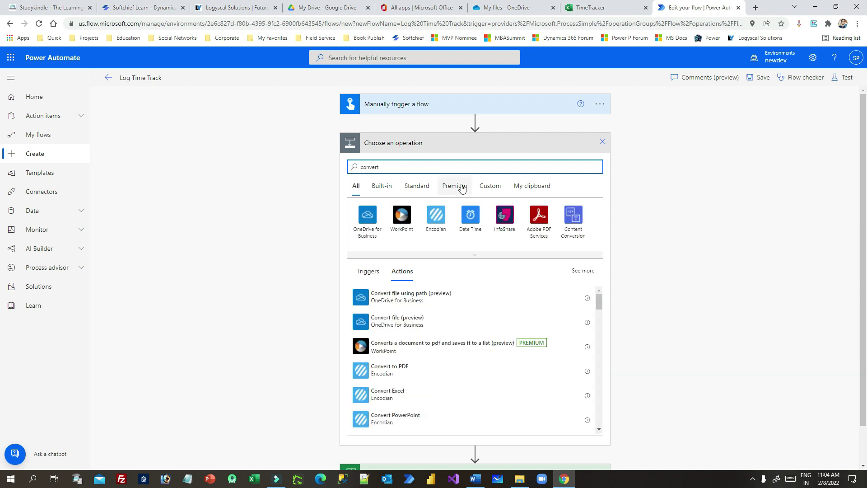
{"action": "left_click", "coordinate": [471, 216]}
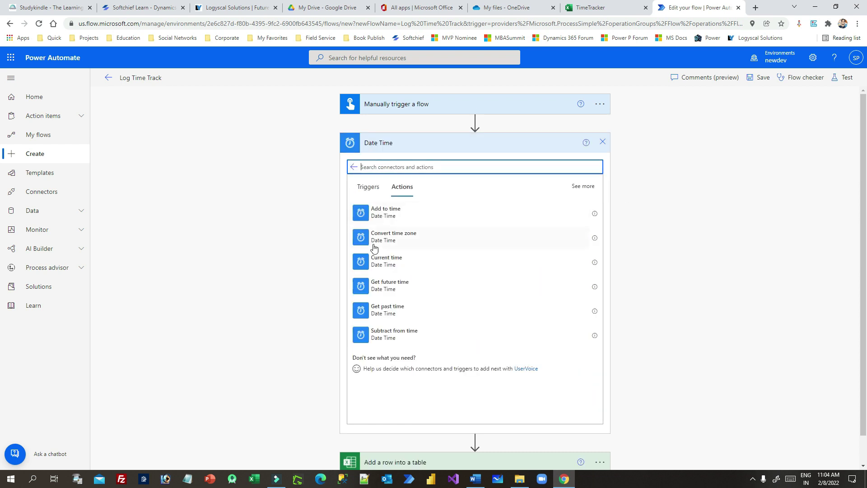
{"action": "left_click", "coordinate": [409, 240]}
{"action": "left_click", "coordinate": [479, 164]}
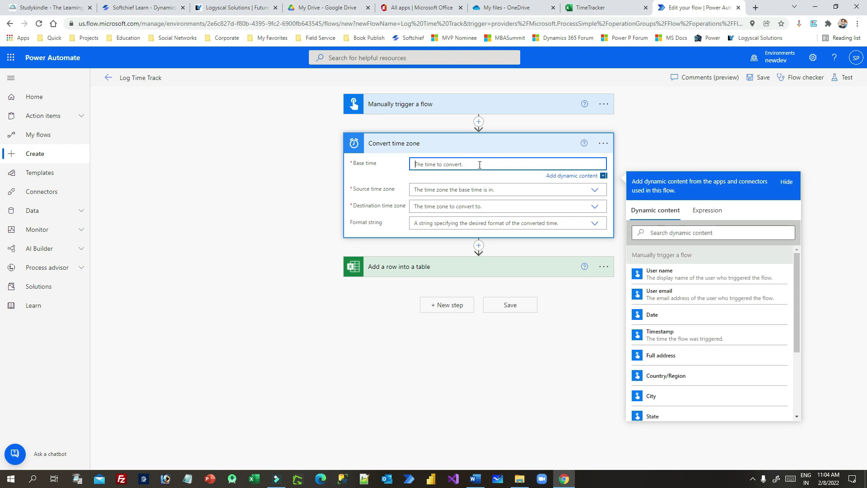
- Set the base time to the trigger Timestamp with (UTC) Coordinated Universal Time as source
{"action": "left_click", "coordinate": [677, 233]}
{"action": "type", "text": "tim"}
{"action": "left_click", "coordinate": [660, 271]}
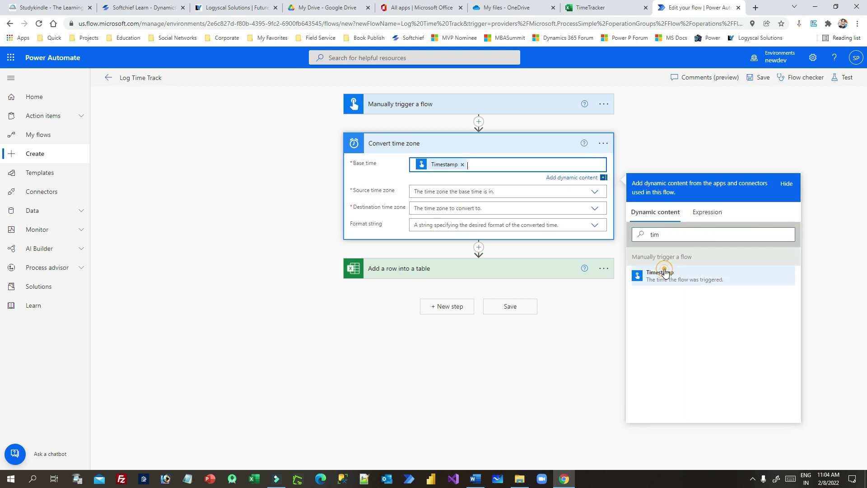
{"action": "left_click", "coordinate": [442, 190]}
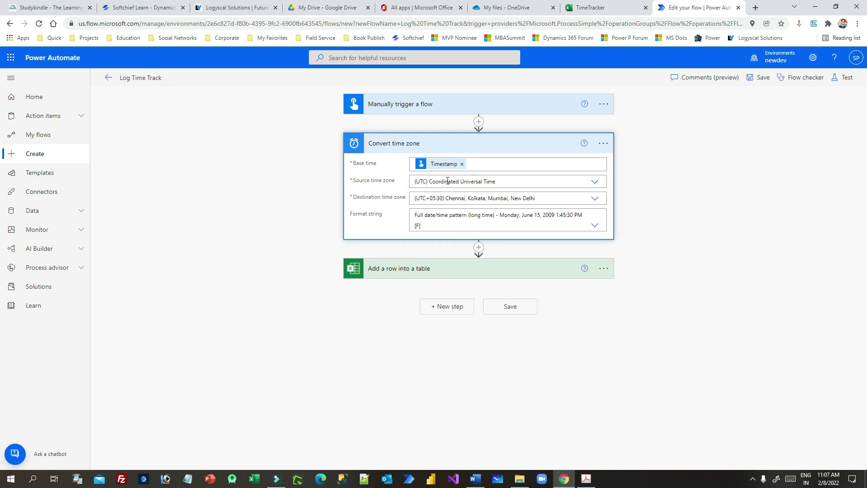
{"action": "left_click", "coordinate": [429, 181]}
{"action": "left_click", "coordinate": [442, 180]}
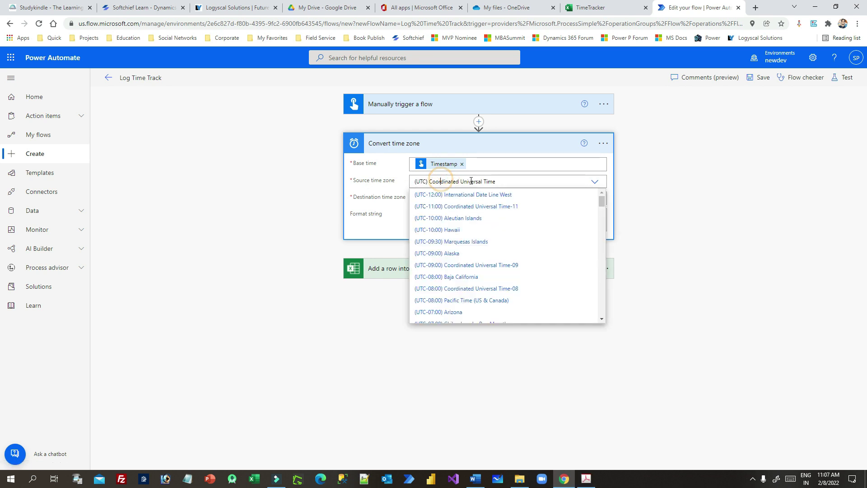
{"action": "left_click", "coordinate": [373, 190]}
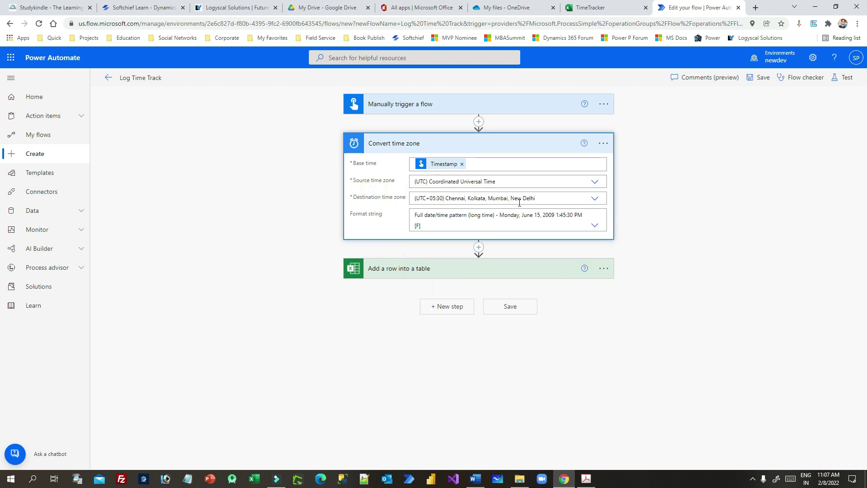
- Set destination to (UTC+05:30) Chennai, Kolkata, Mumbai, New Delhi and format Full date/time pattern [F]
{"action": "left_click", "coordinate": [450, 199]}
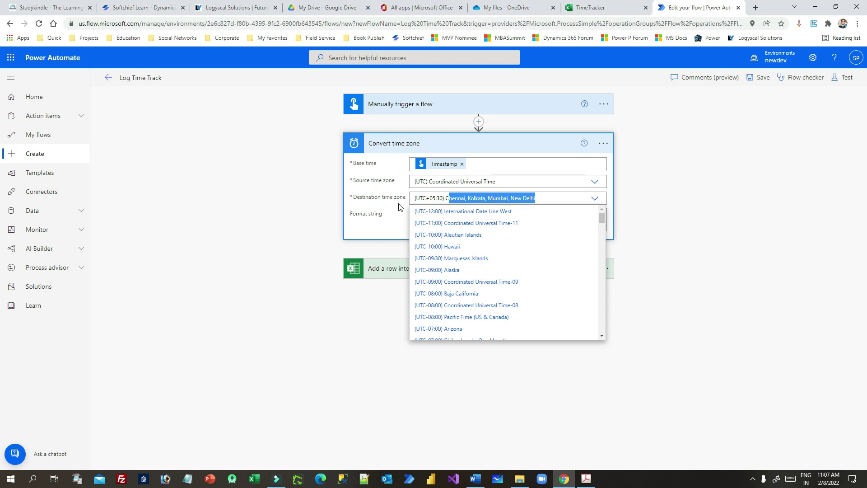
{"action": "left_click", "coordinate": [375, 204]}
{"action": "left_click", "coordinate": [456, 216]}
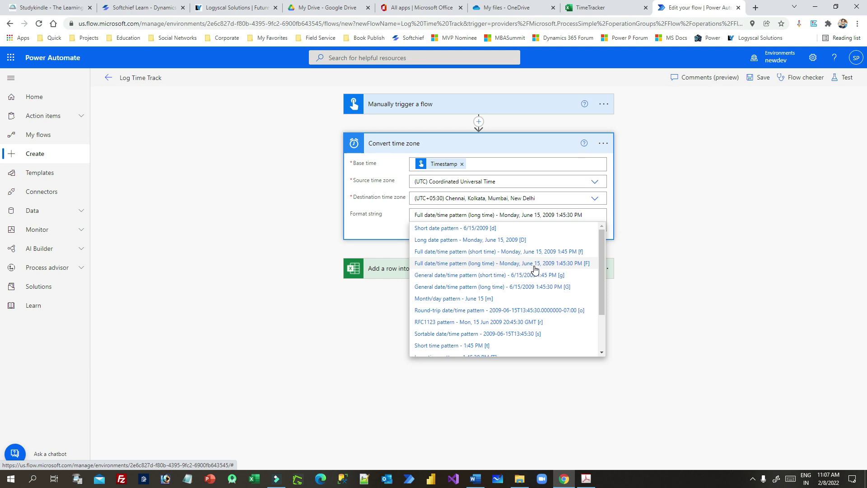
{"action": "left_click", "coordinate": [381, 226]}
{"action": "left_click", "coordinate": [473, 273]}
{"action": "scroll", "coordinate": [452, 266], "scroll_direction": "down", "scroll_amount": 3}
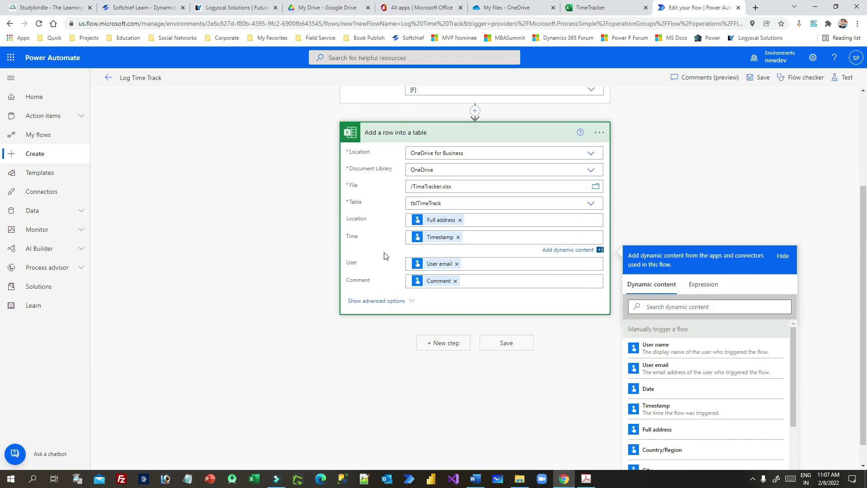
- Replace the Time field's Timestamp token with Converted time and save the flow
{"action": "left_click", "coordinate": [458, 237]}
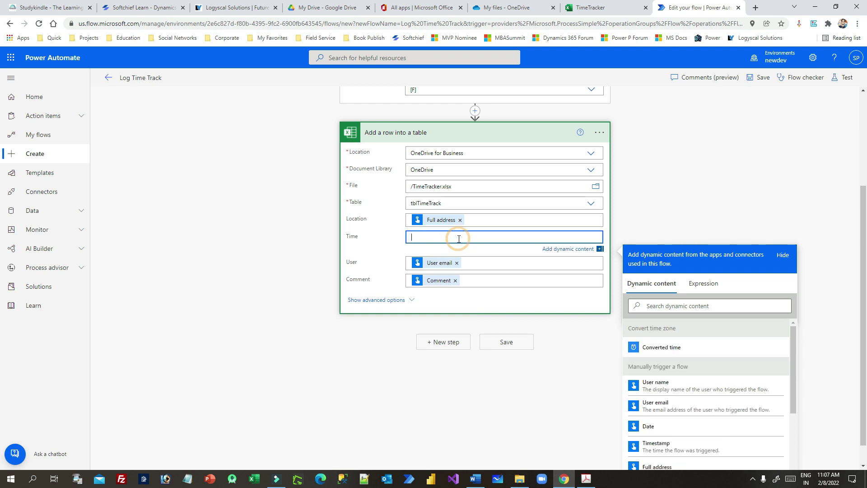
{"action": "left_click", "coordinate": [662, 350]}
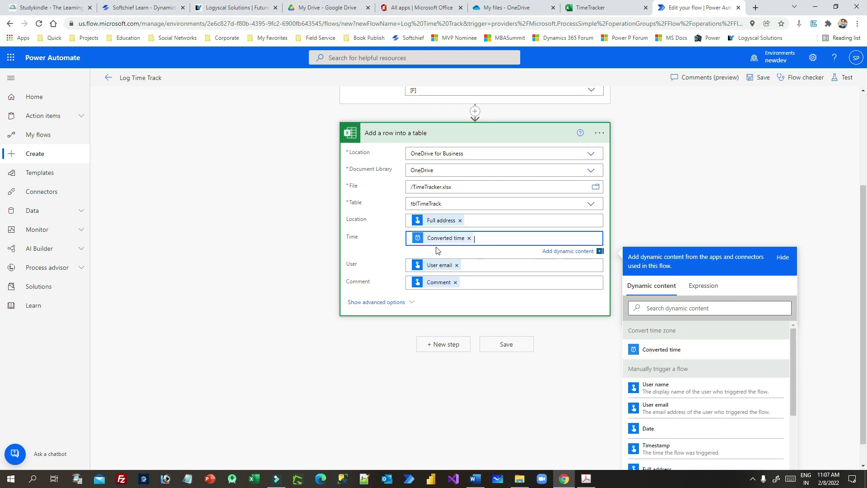
{"action": "left_click", "coordinate": [763, 77]}
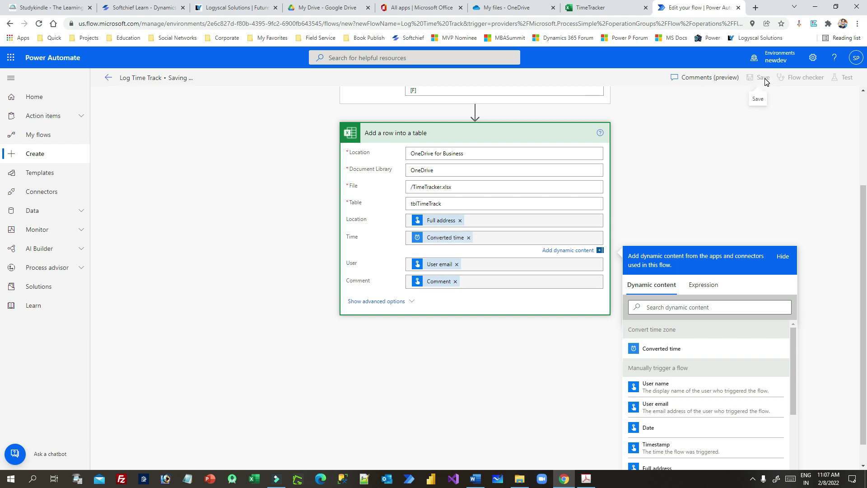
{"action": "left_click", "coordinate": [748, 206]}
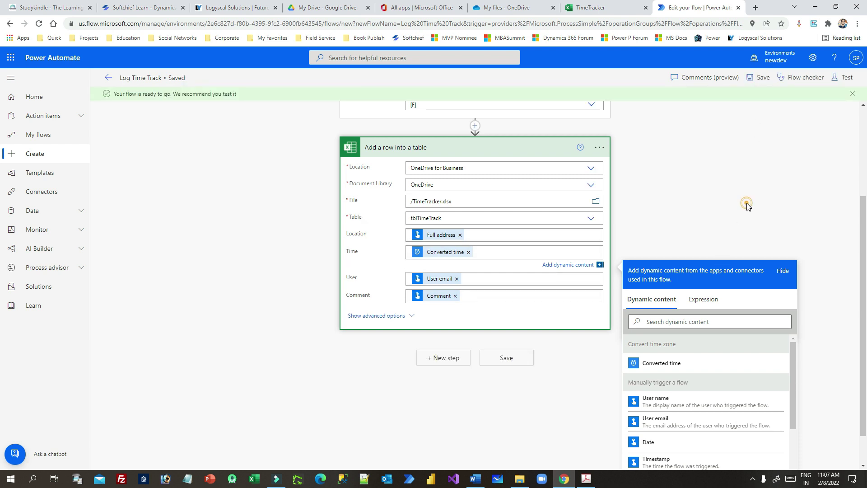
- Run a manual test with the comment 'I just signed out', then return to the TimeTracker workbook
{"action": "left_click", "coordinate": [843, 77]}
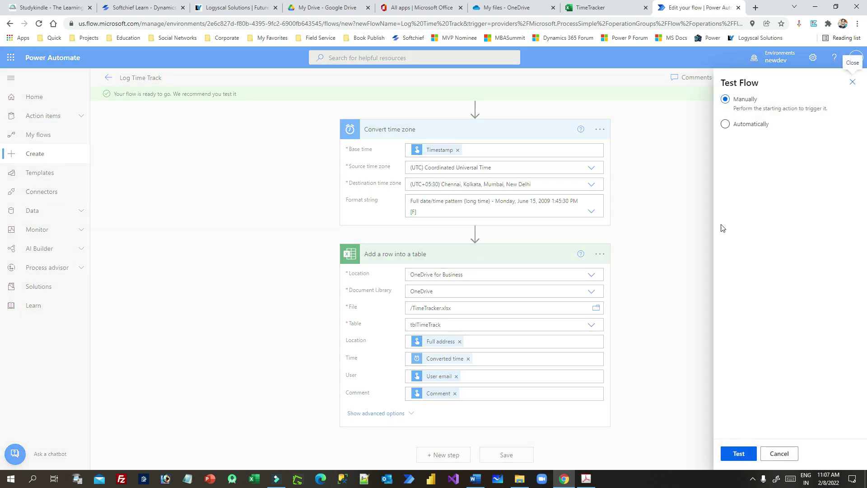
{"action": "left_click", "coordinate": [726, 123]}
{"action": "left_click", "coordinate": [725, 99]}
{"action": "left_click", "coordinate": [739, 453]}
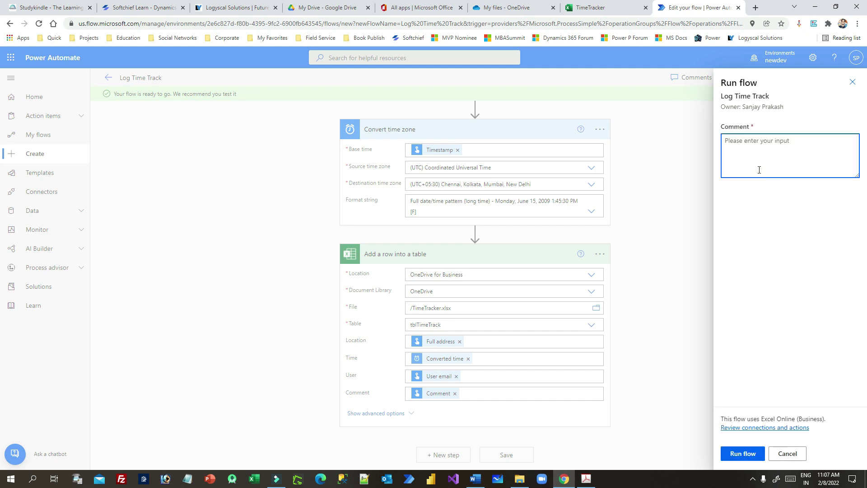
{"action": "type", "text": "I just signed out"}
{"action": "left_click", "coordinate": [746, 453]}
{"action": "left_click", "coordinate": [747, 453]}
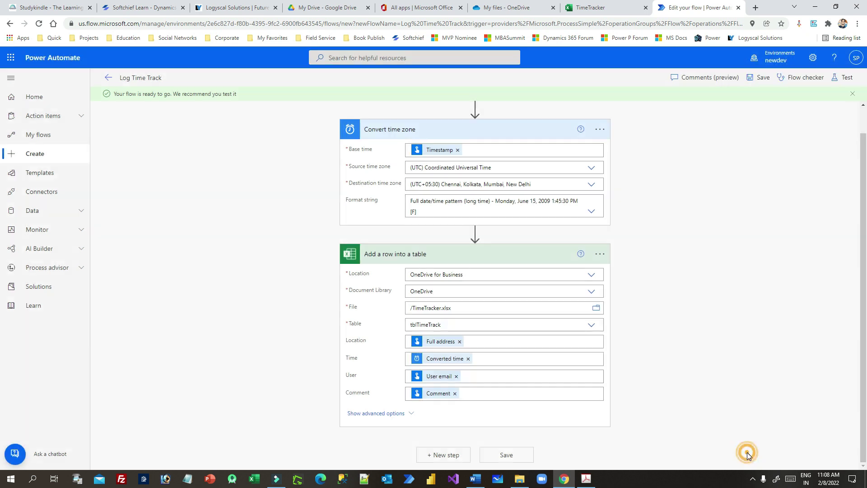
{"action": "left_click", "coordinate": [604, 14]}
- Check that cell B3 of the sign-out row reads Tuesday, February 8, 2022 11:08:02 AM
{"action": "left_click", "coordinate": [300, 222]}
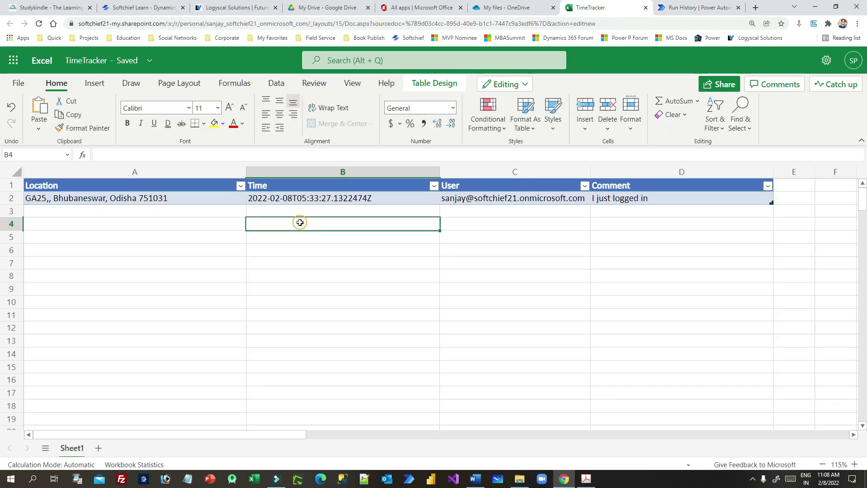
{"action": "left_click", "coordinate": [68, 260]}
{"action": "left_click", "coordinate": [70, 211]}
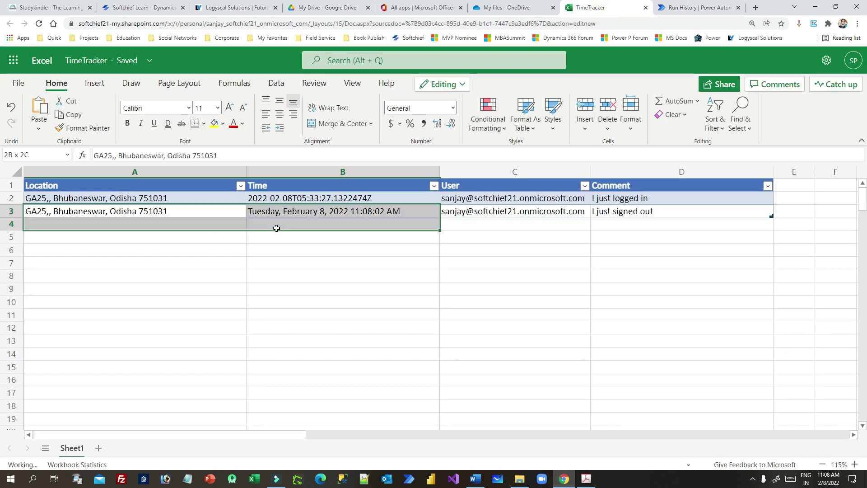
{"action": "left_click", "coordinate": [272, 214]}
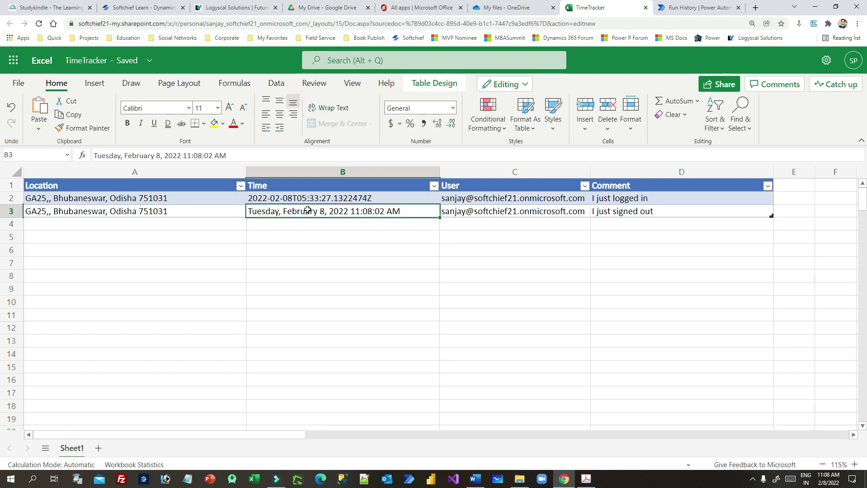
{"action": "left_click", "coordinate": [341, 210]}
{"action": "left_click", "coordinate": [379, 222]}
{"action": "left_click", "coordinate": [383, 211]}
{"action": "left_click", "coordinate": [183, 213]}
- Select the sign-out row across cells A3 to D3
{"action": "left_click_drag", "start_coordinate": [288, 212], "coordinate": [641, 212]}
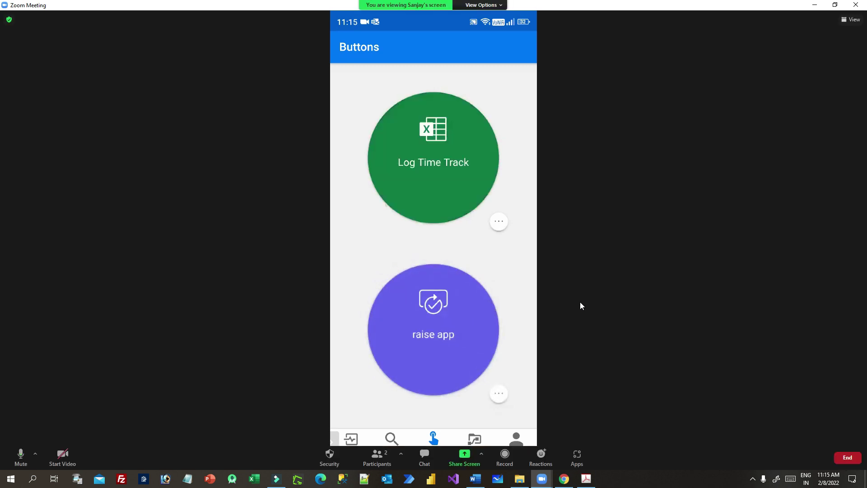
- Minimize Zoom, dismiss the changes tip, and inspect mobile row 4 (Bhubaneswar, India 751021, 11:15:03 AM)
{"action": "left_click", "coordinate": [815, 5]}
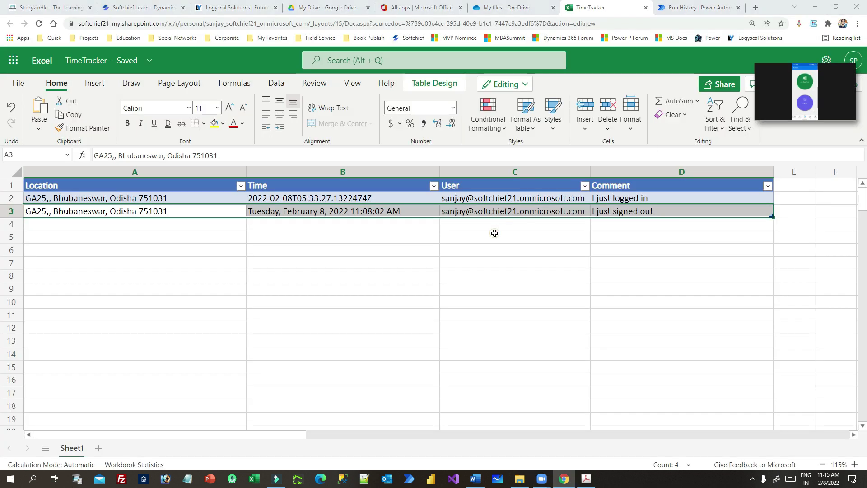
{"action": "left_click", "coordinate": [300, 252]}
{"action": "left_click", "coordinate": [77, 222]}
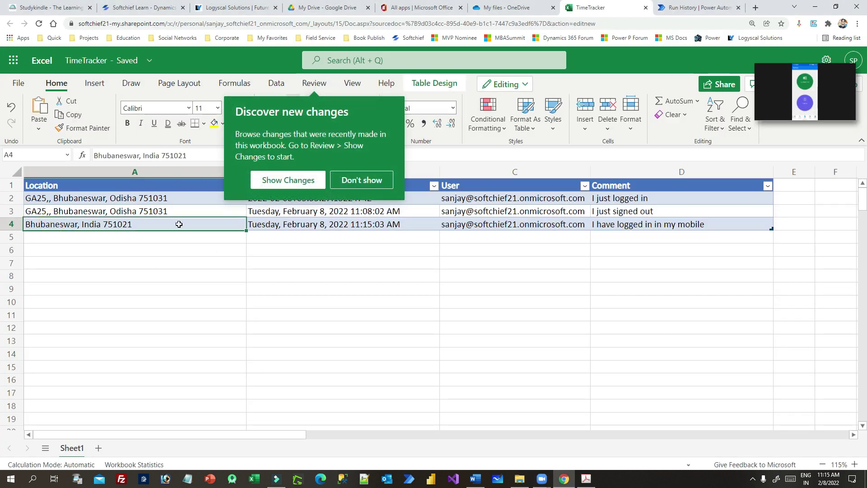
{"action": "left_click", "coordinate": [374, 183]}
{"action": "left_click_drag", "start_coordinate": [169, 224], "coordinate": [705, 221]}
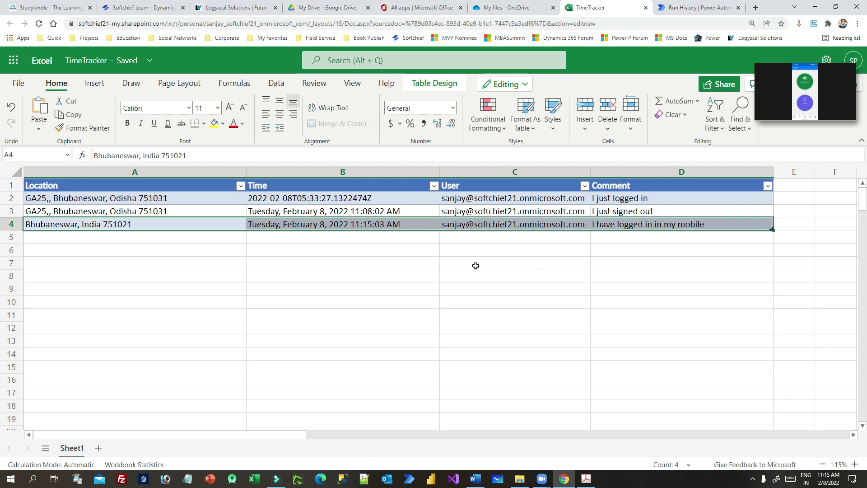
{"action": "left_click", "coordinate": [50, 226]}
{"action": "left_click", "coordinate": [328, 226]}
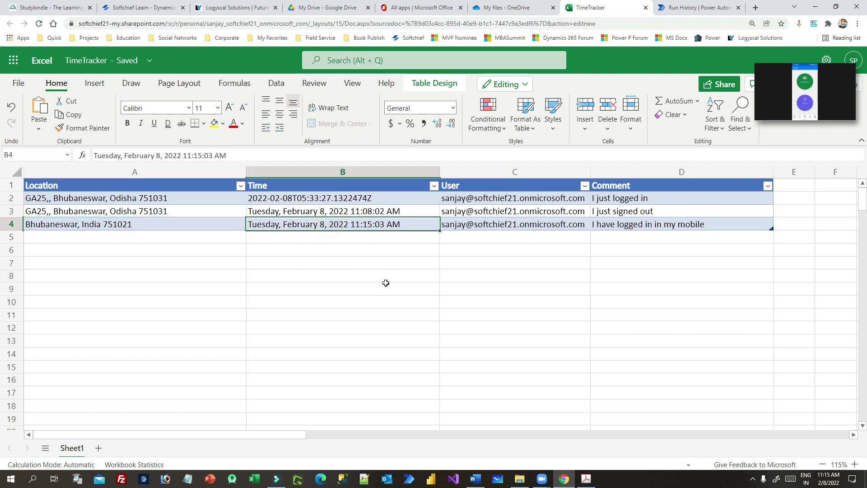
{"action": "left_click", "coordinate": [509, 226]}
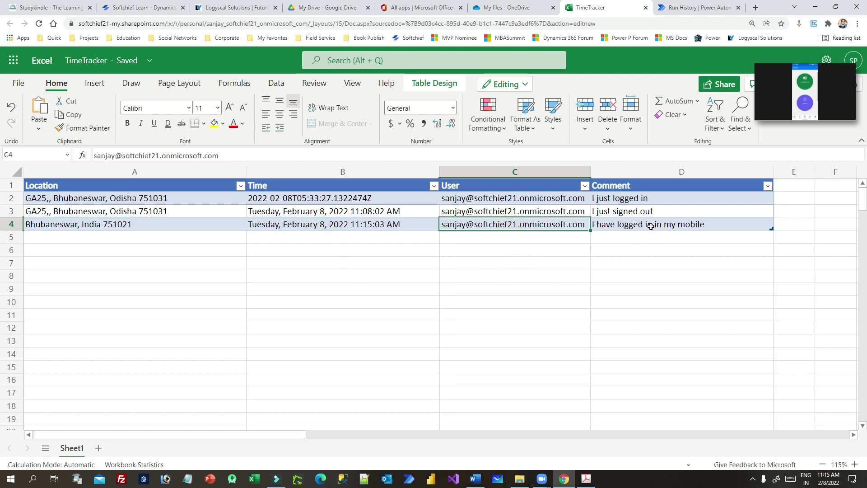
{"action": "left_click", "coordinate": [651, 226]}
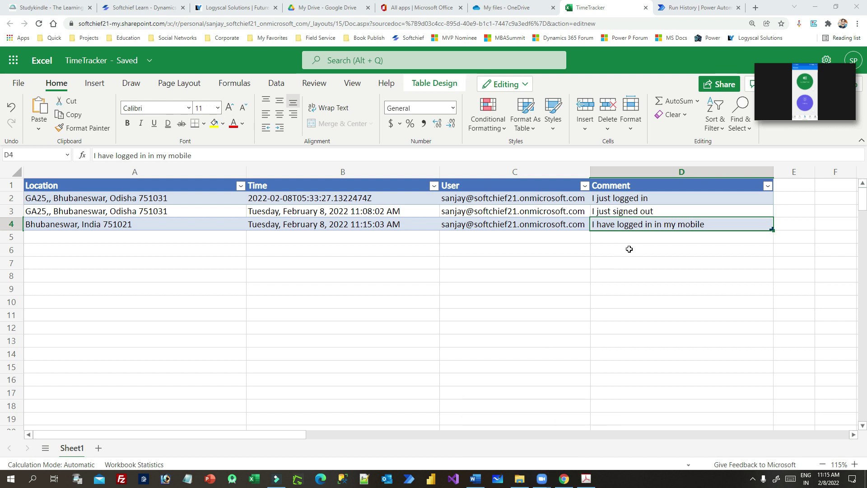
- Expand the Zoom mini-window back to the full meeting view of the shared phone screen
{"action": "mouse_move", "coordinate": [820, 90]}
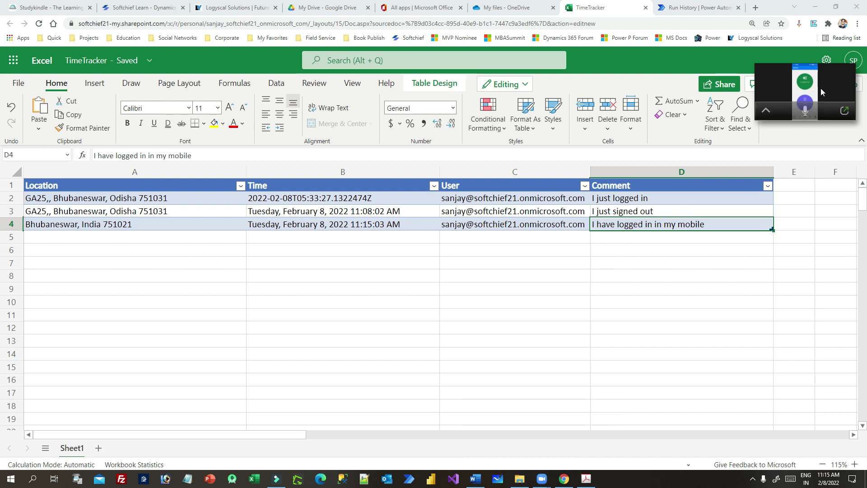
{"action": "left_click", "coordinate": [843, 111]}
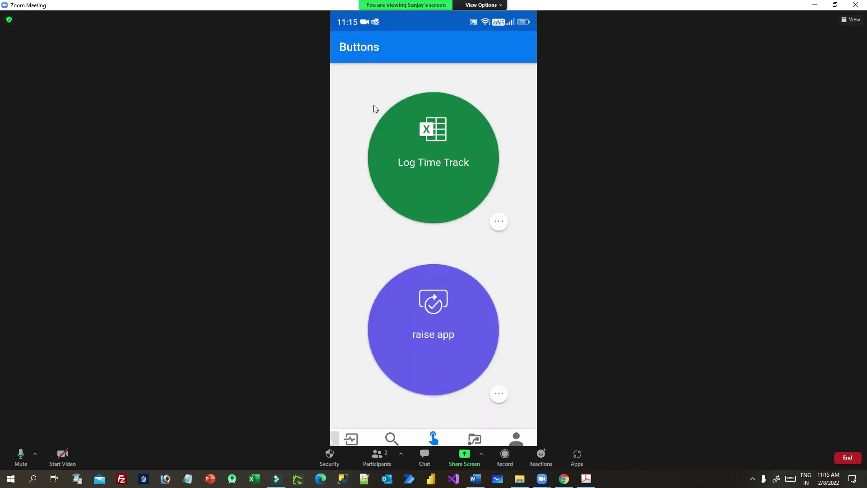